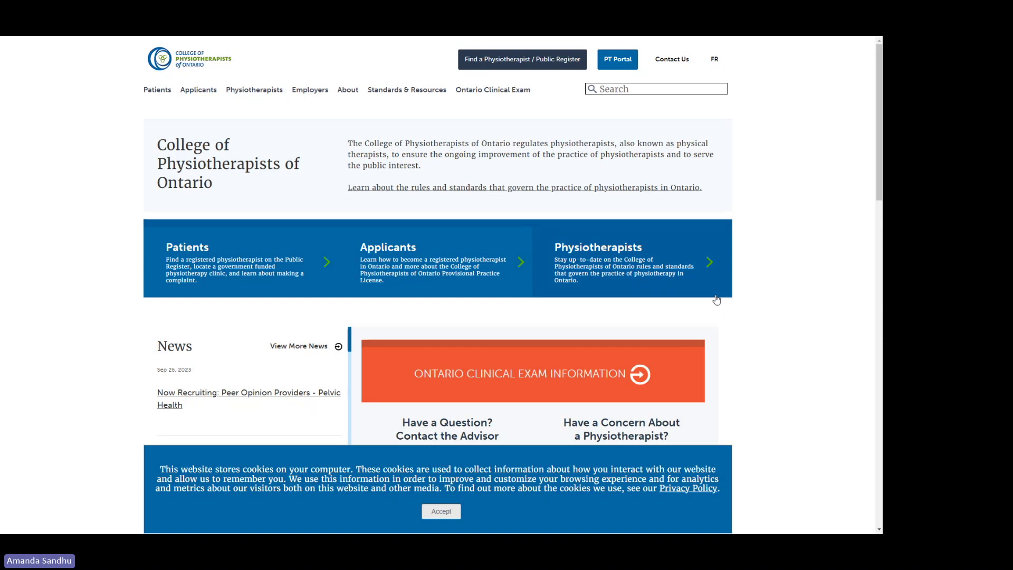
Step: Open the Ontario Clinical Exam Technology Requirements page and scroll through it
mouse_move(514, 100)
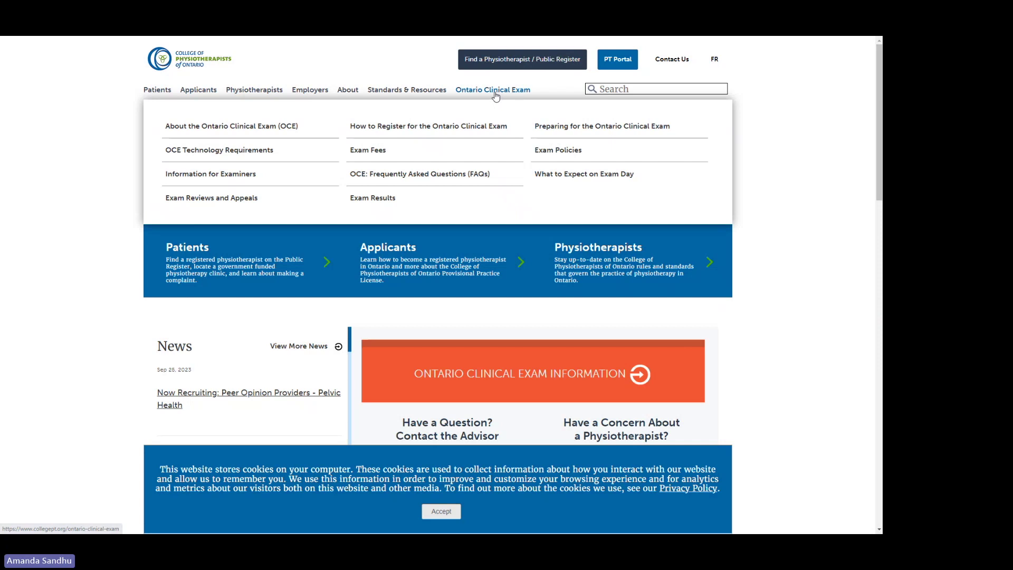
click(498, 94)
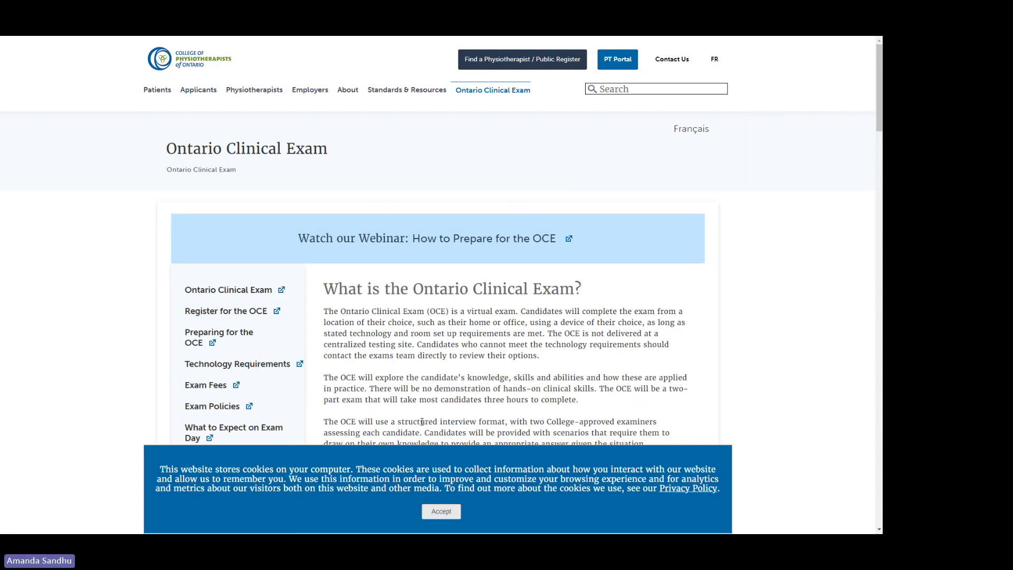
click(278, 368)
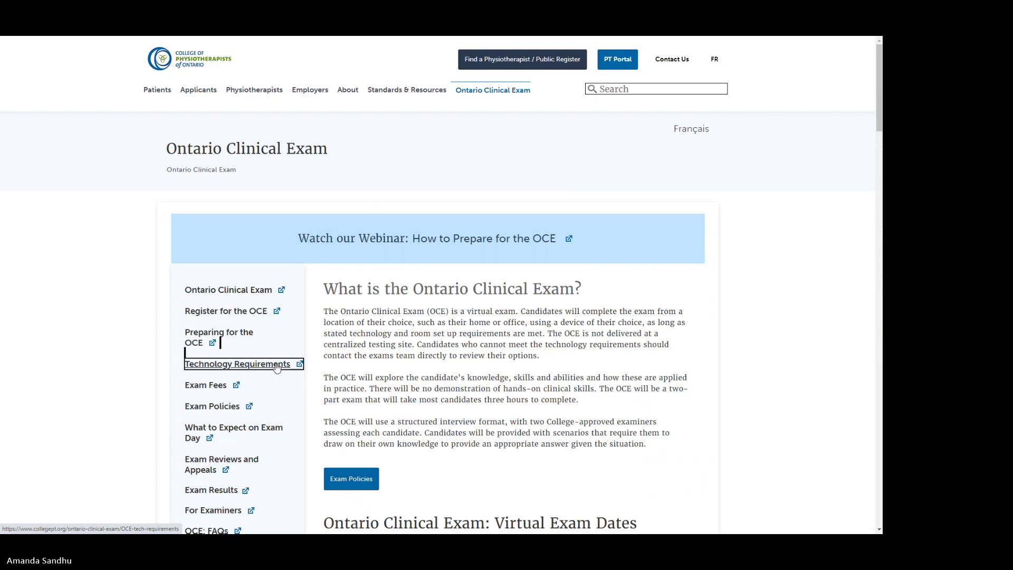
scroll(593, 415, down, 2)
scroll(593, 414, down, 1)
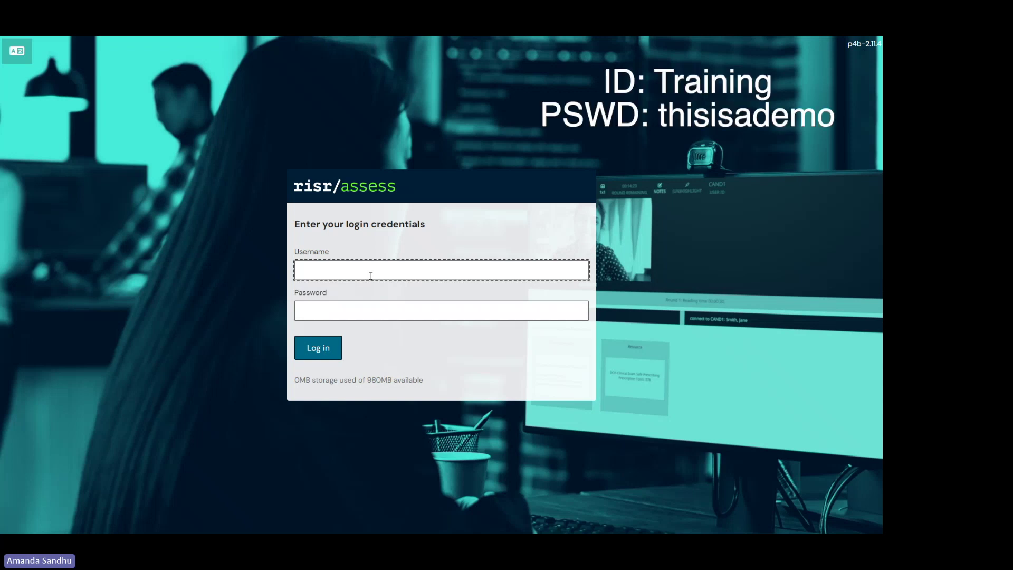
Step: Log in with the demo training account's username and password
text(raining)
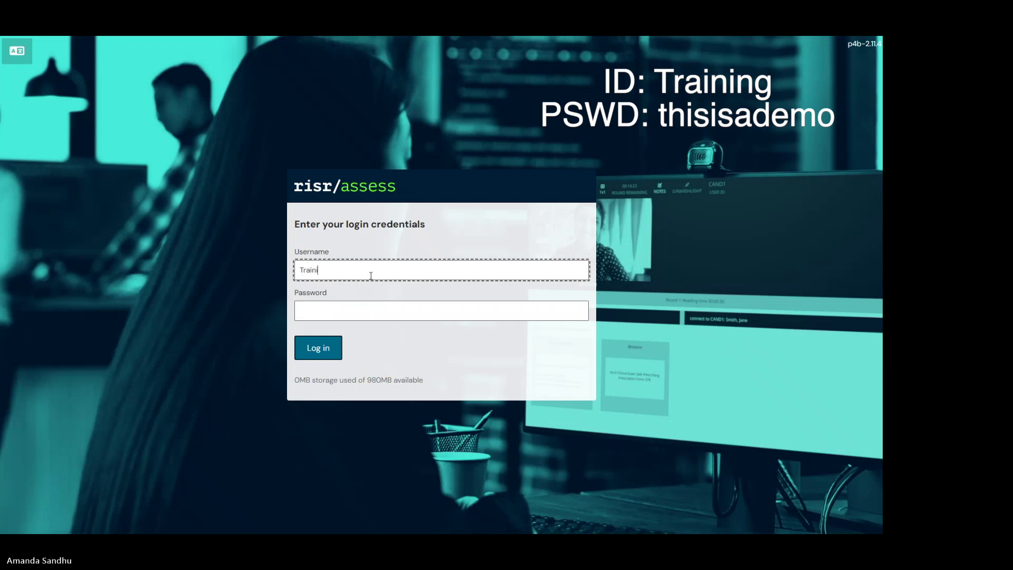
key(Tab)
text(thisisade)
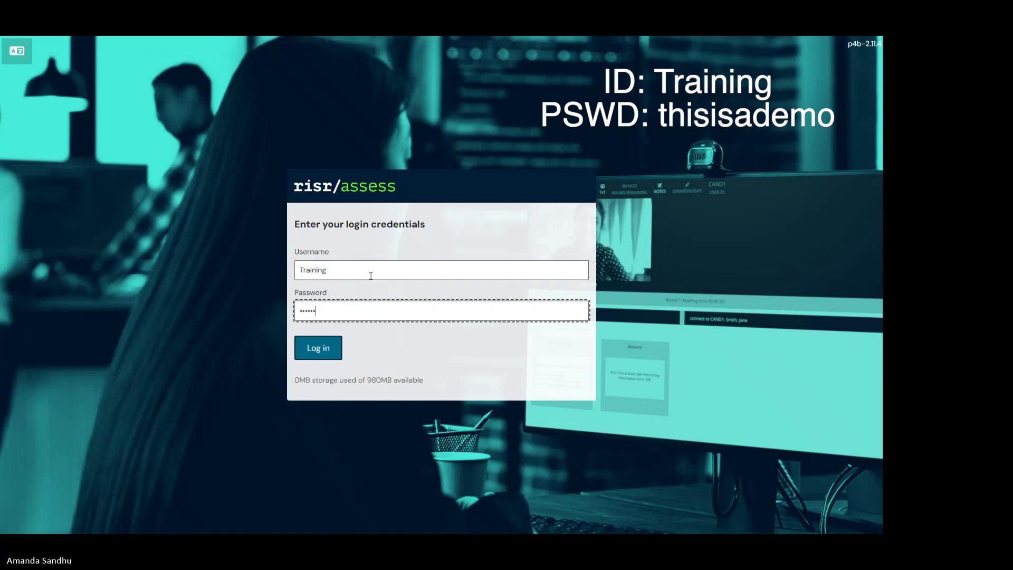
click(330, 351)
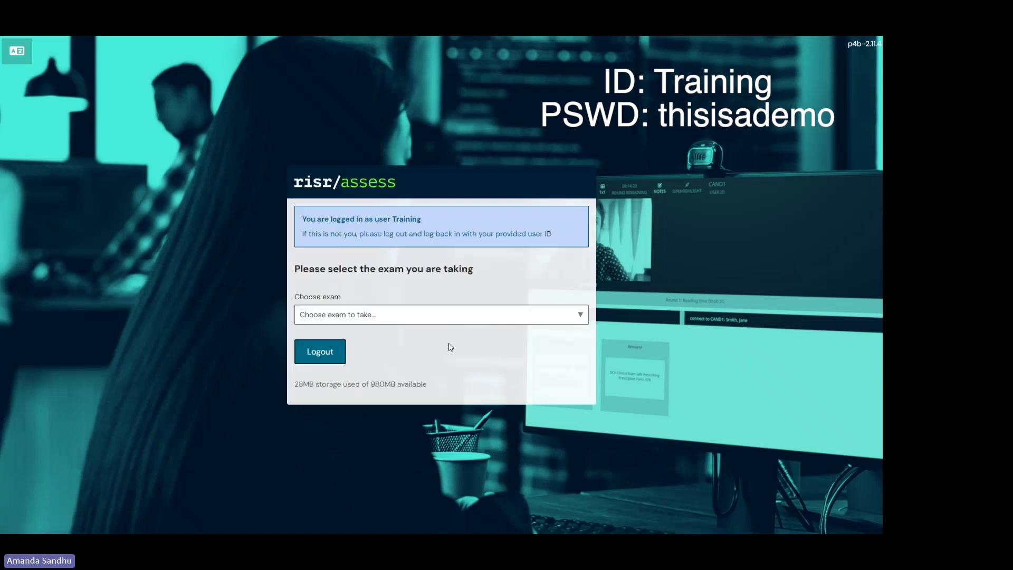
Step: Choose the Virtual Exam Demo Site - Candidate exam and start it
click(530, 318)
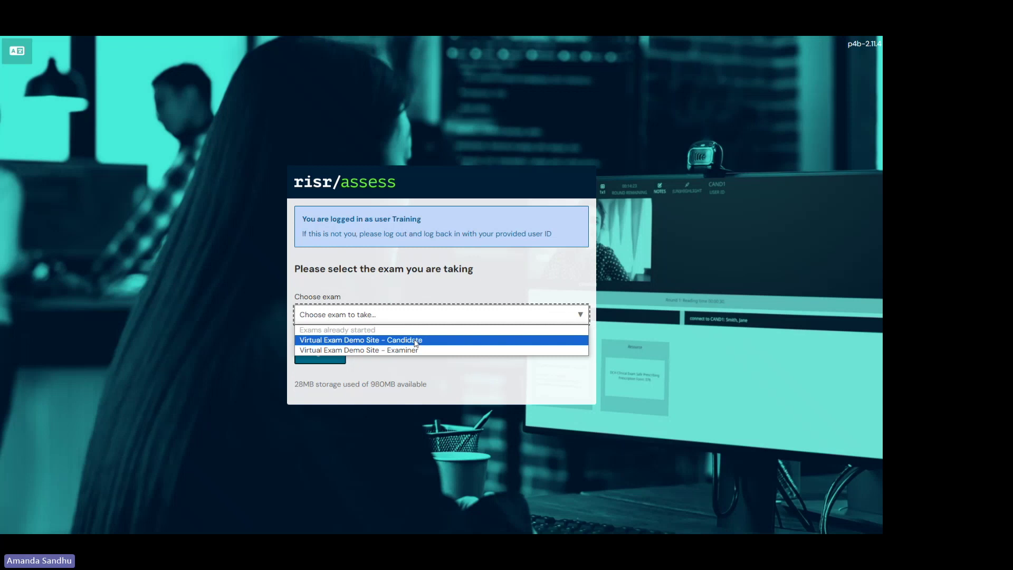
click(414, 341)
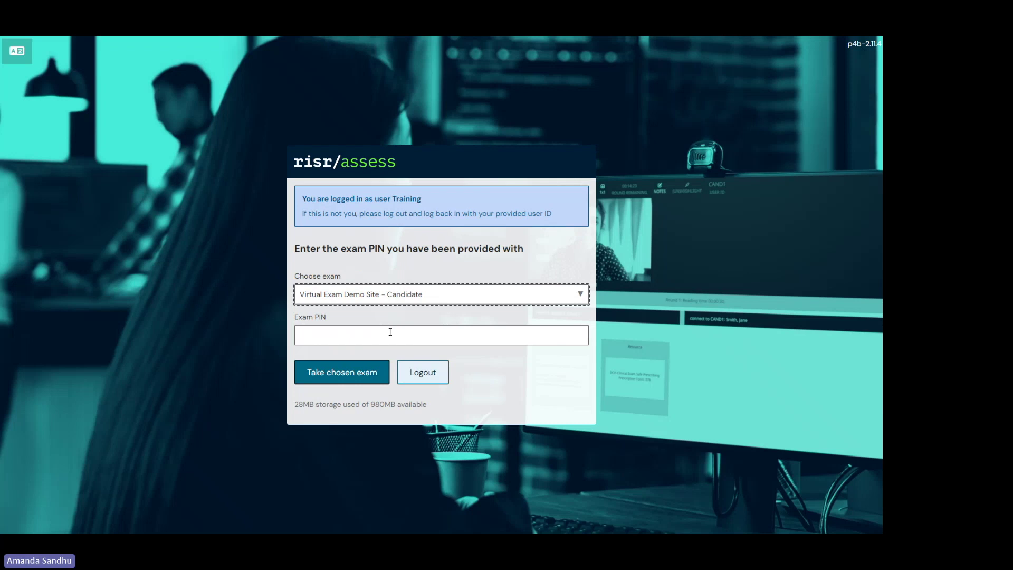
click(321, 373)
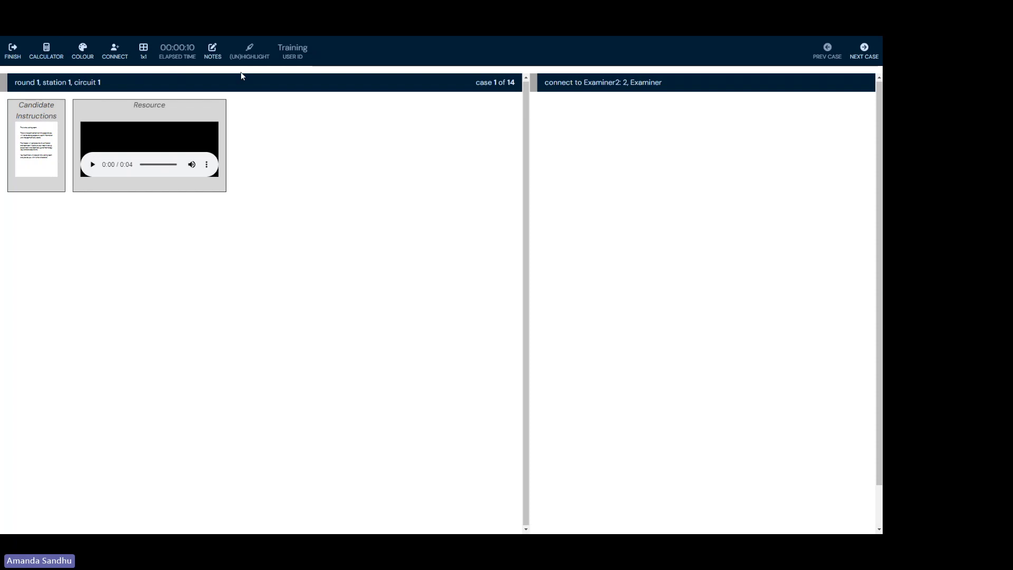
Step: Try connecting to the examiner and dismiss the AccessDenied error
click(113, 55)
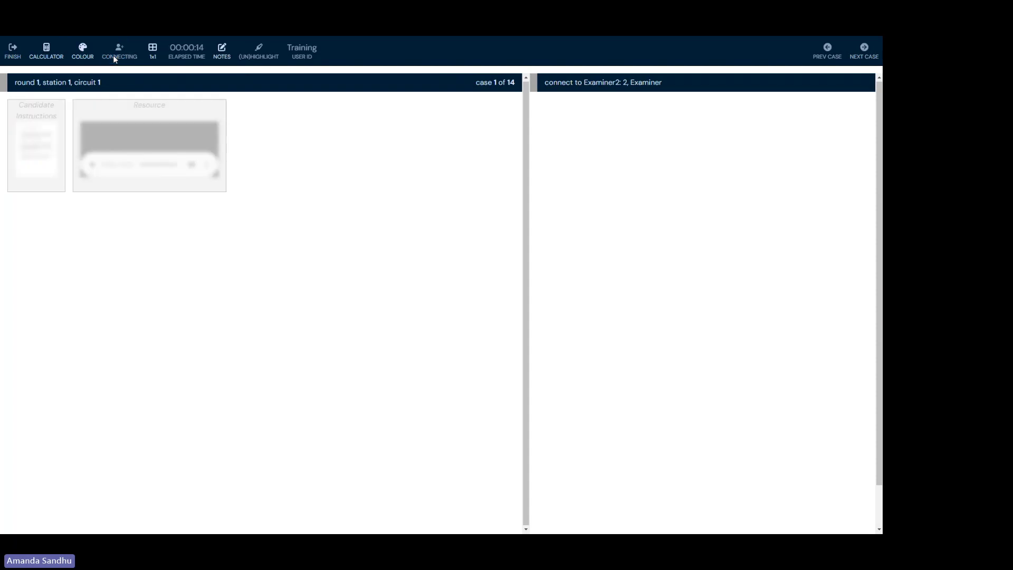
click(309, 292)
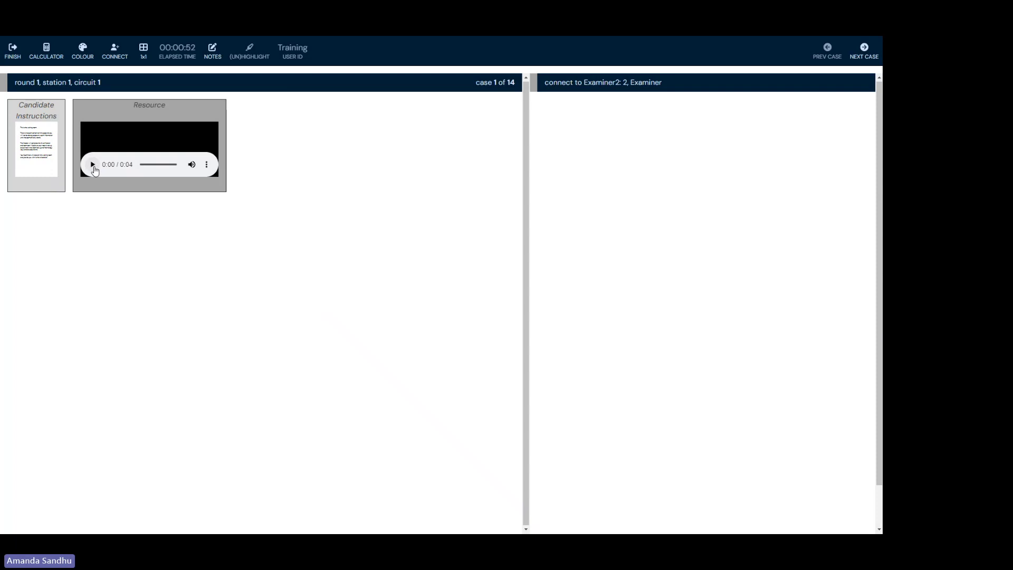
Step: Play and pause the Resource audio clip, then lower its volume
click(92, 167)
click(93, 166)
mouse_move(191, 166)
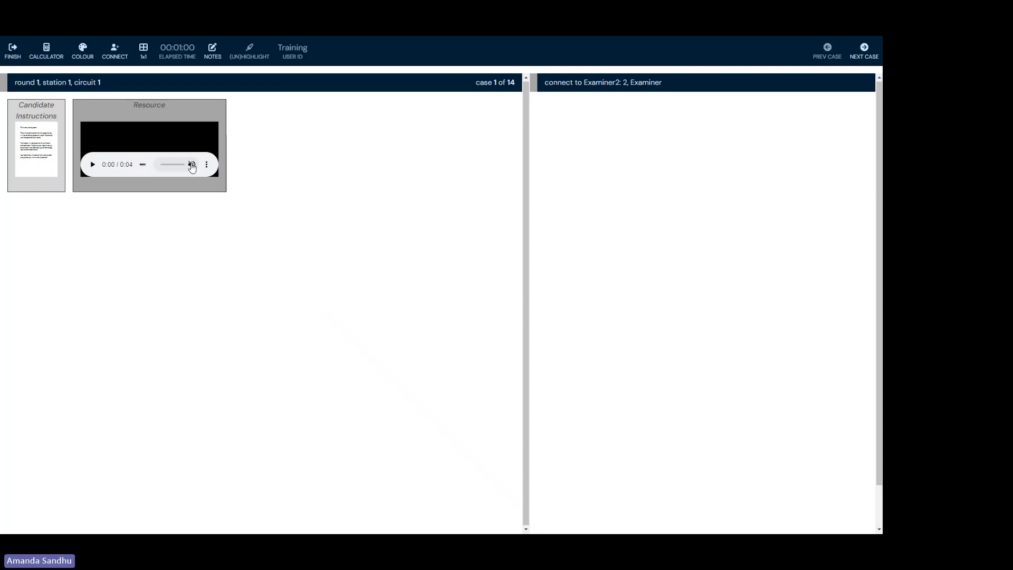
drag(183, 168, 170, 167)
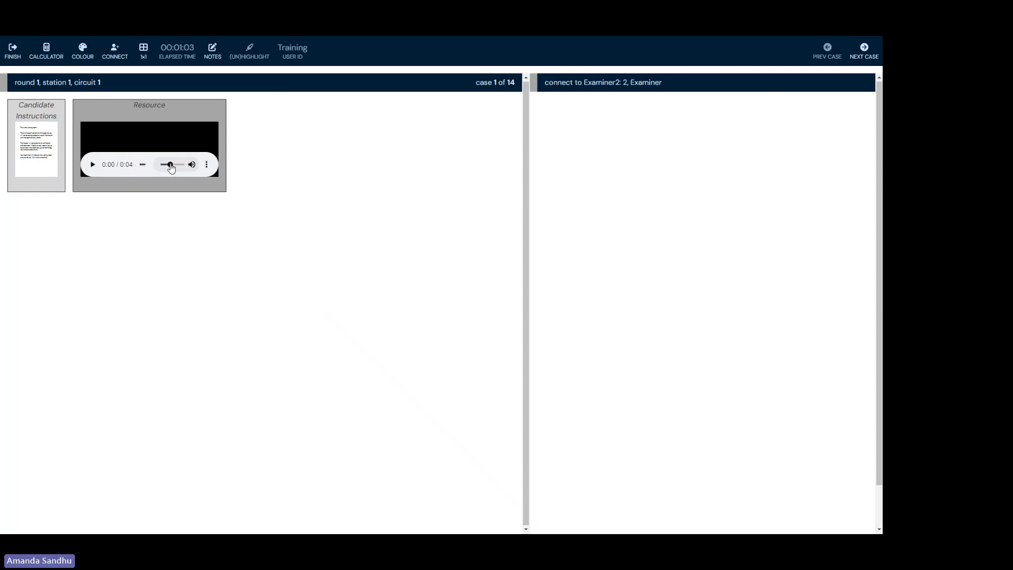
Step: Browse the audio clip's Playback speed options in its three-dot menu
click(206, 165)
click(157, 166)
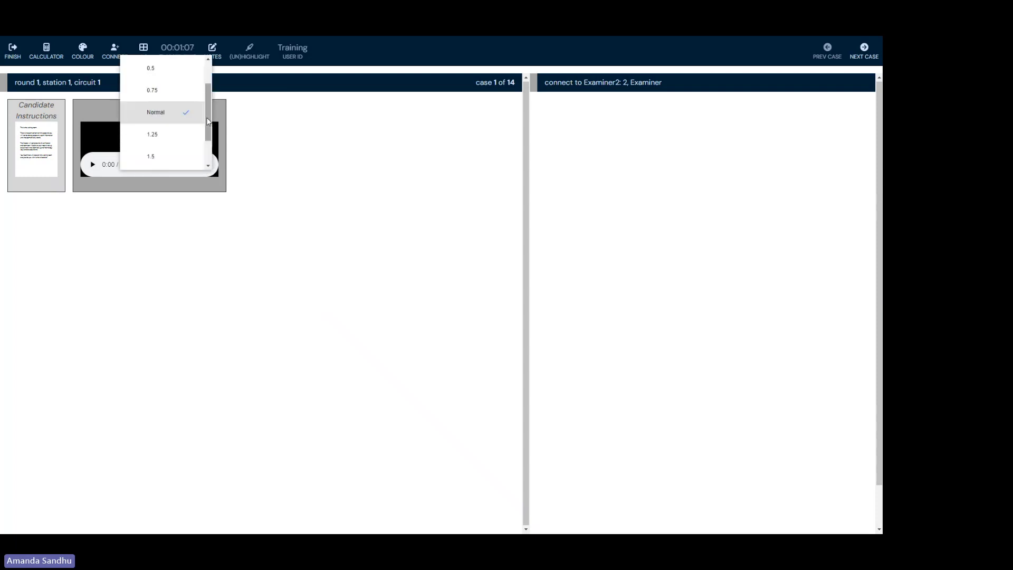
scroll(192, 126, down, 1)
scroll(183, 88, up, 3)
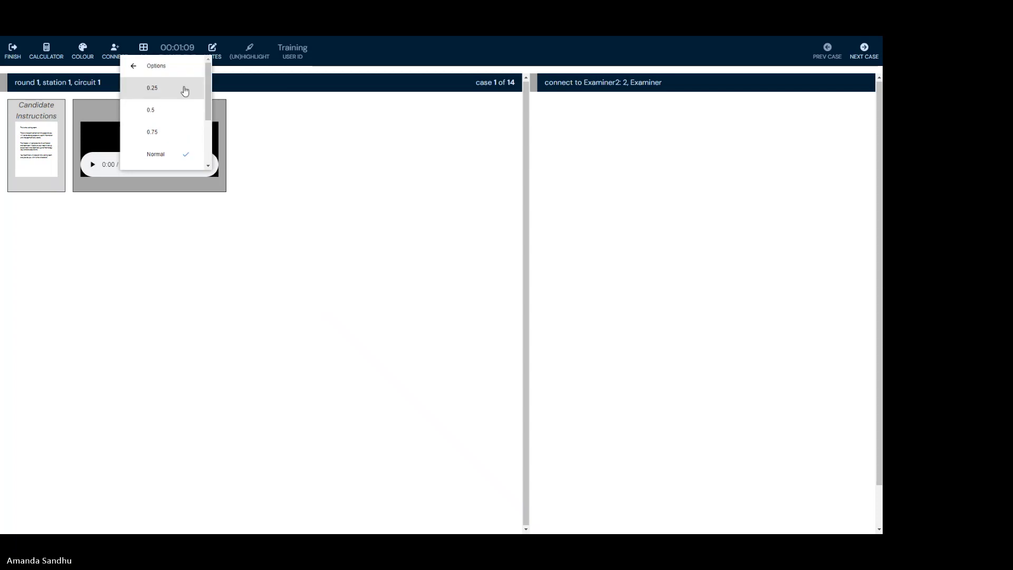
click(159, 65)
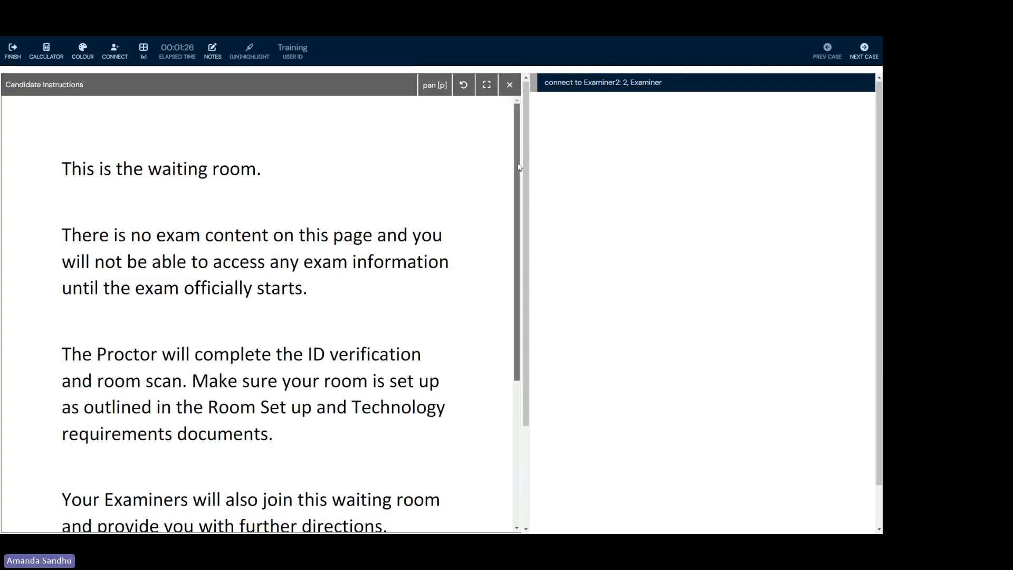
Step: View the Candidate Instructions full screen, exit full screen, and close the viewer
drag(516, 169, 488, 89)
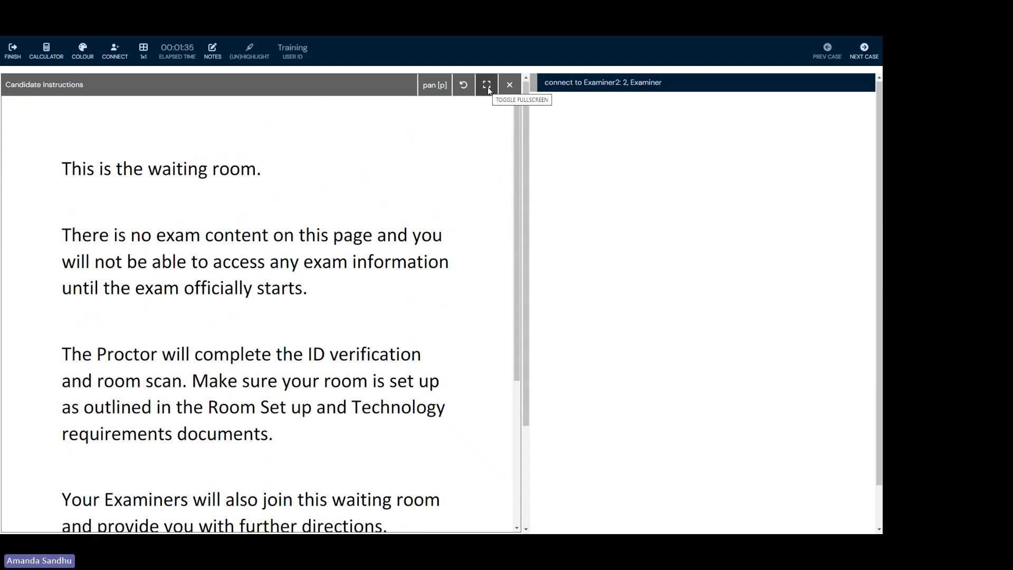
click(487, 85)
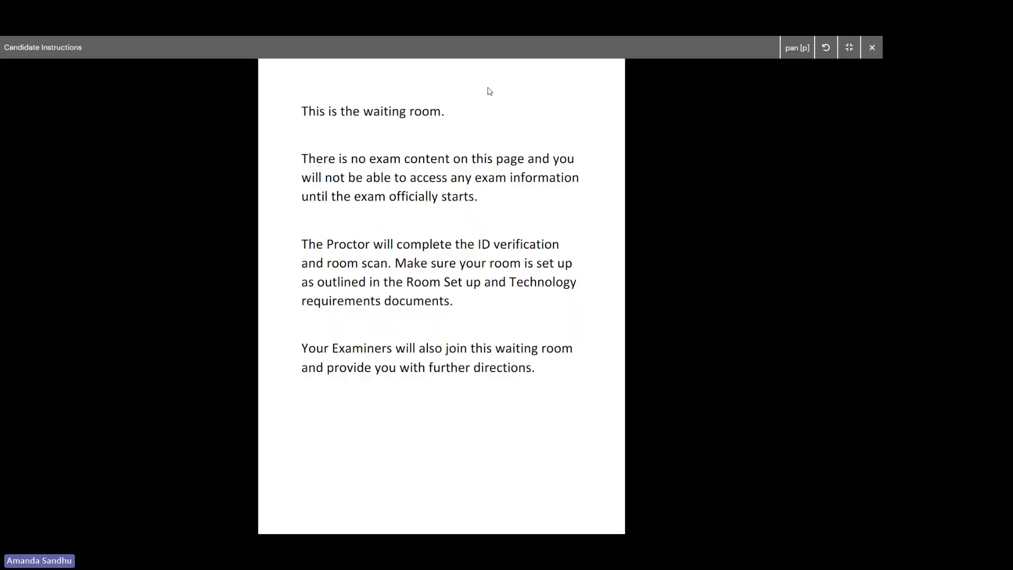
click(849, 50)
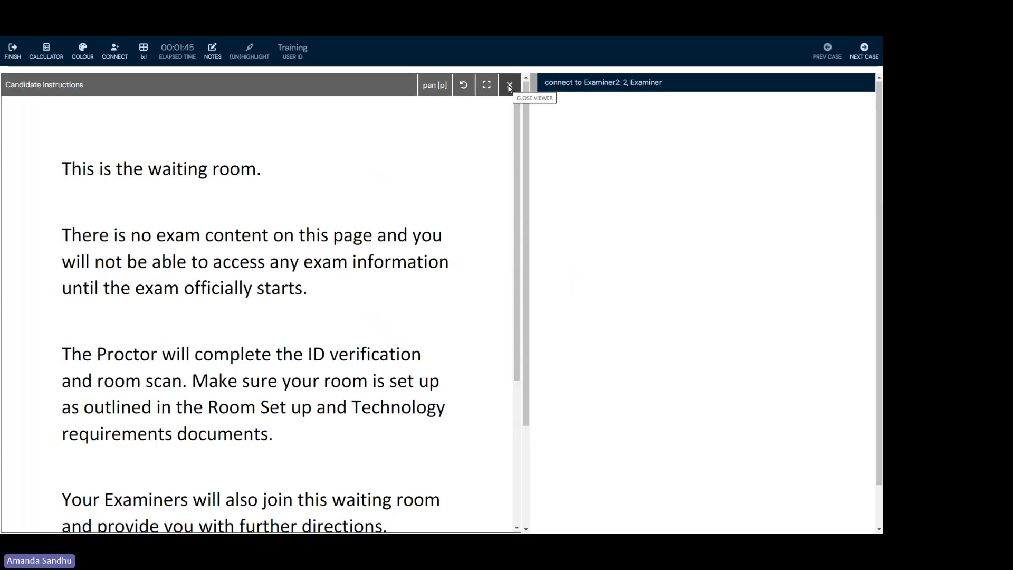
click(510, 85)
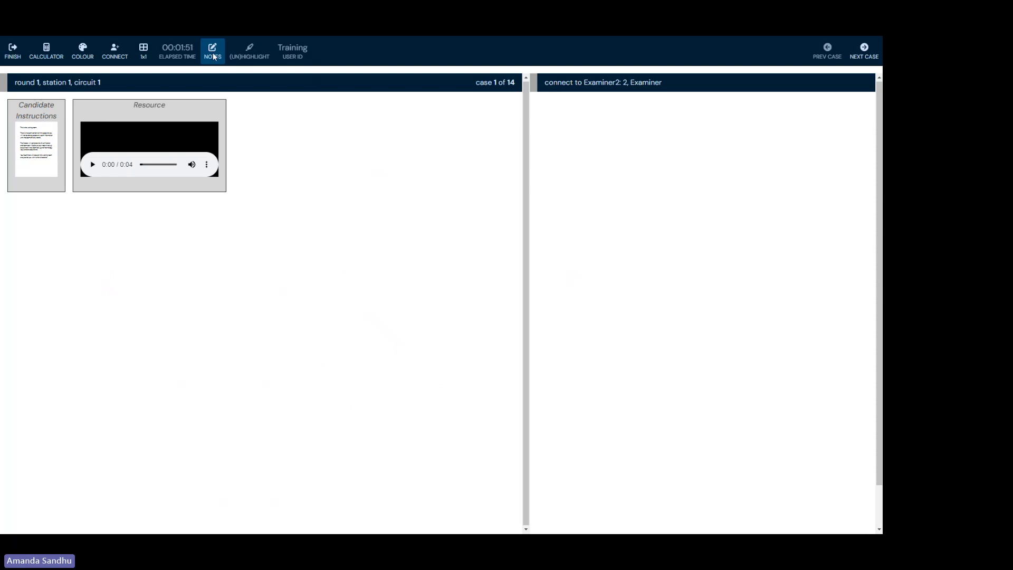
Step: Open the notes editor and type 'type your notes.'
click(213, 52)
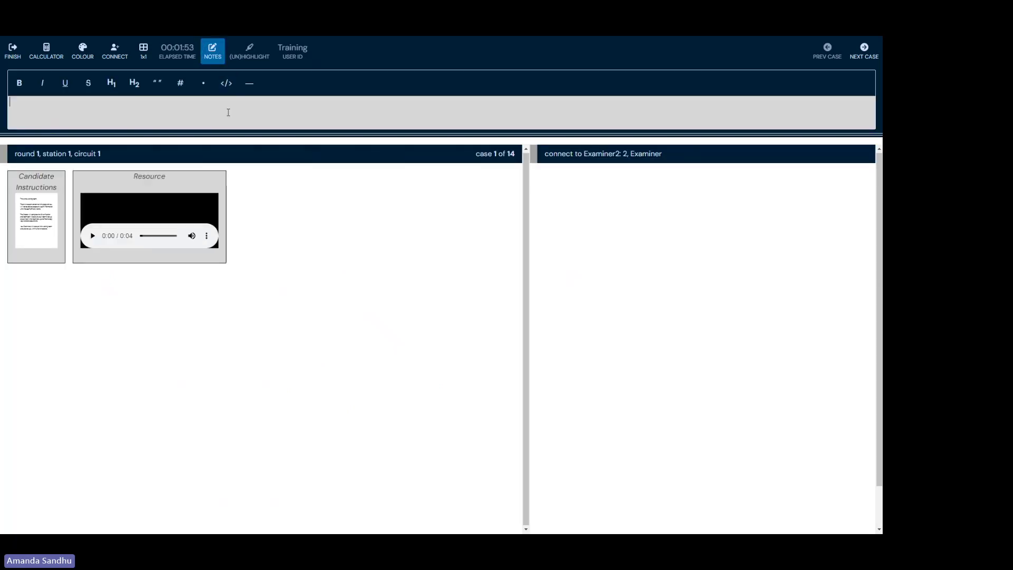
text(type your notes.)
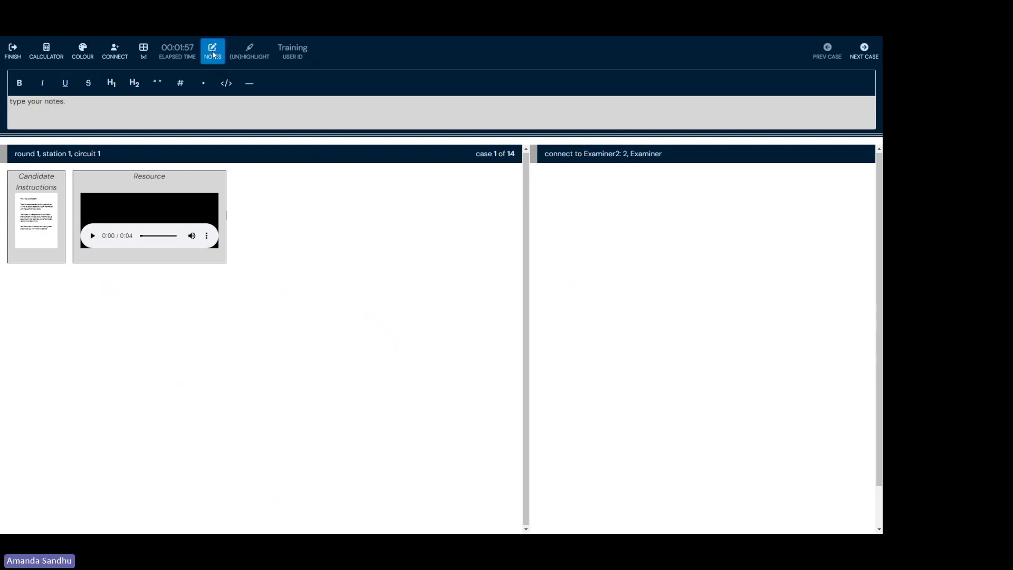
mouse_move(219, 62)
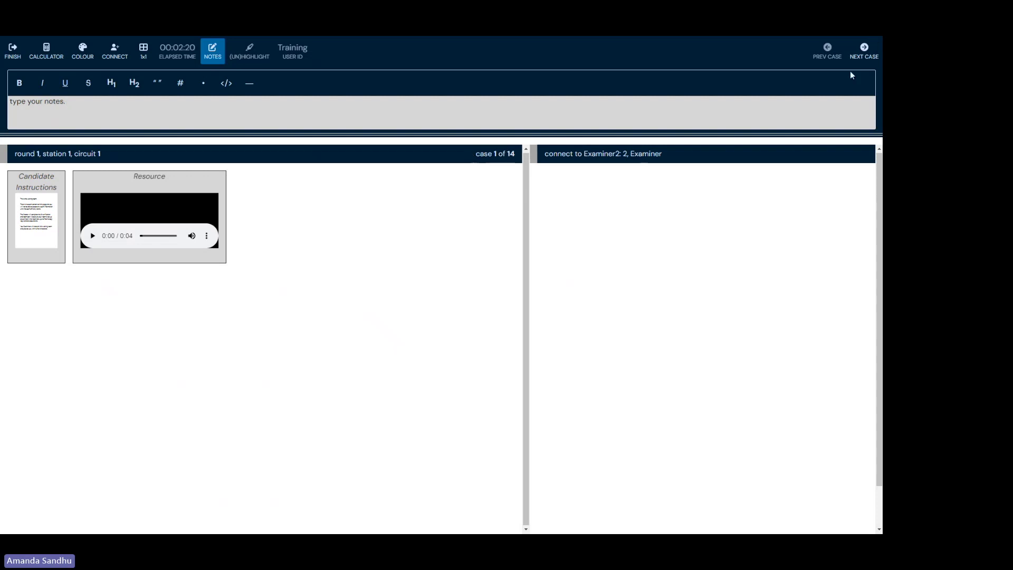
Step: Move to case 2 of 14, type 'pe any notes', and leave the notes area open
click(868, 52)
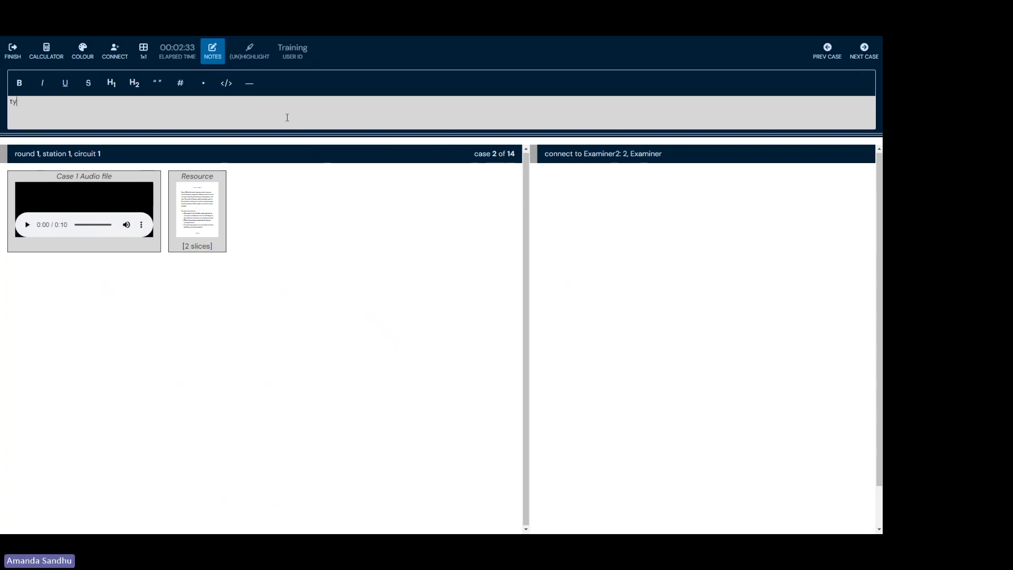
text(pe any notes)
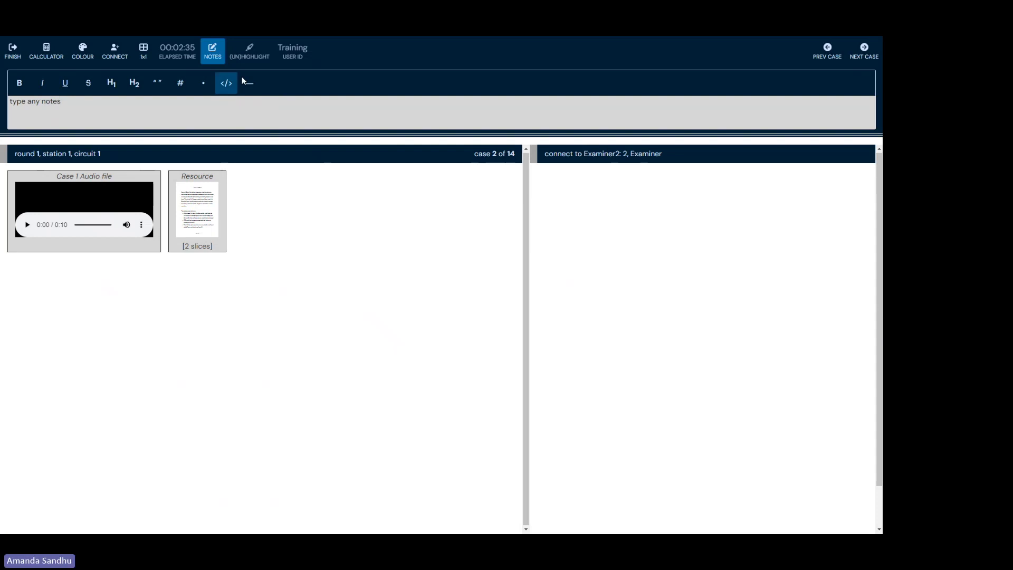
click(217, 59)
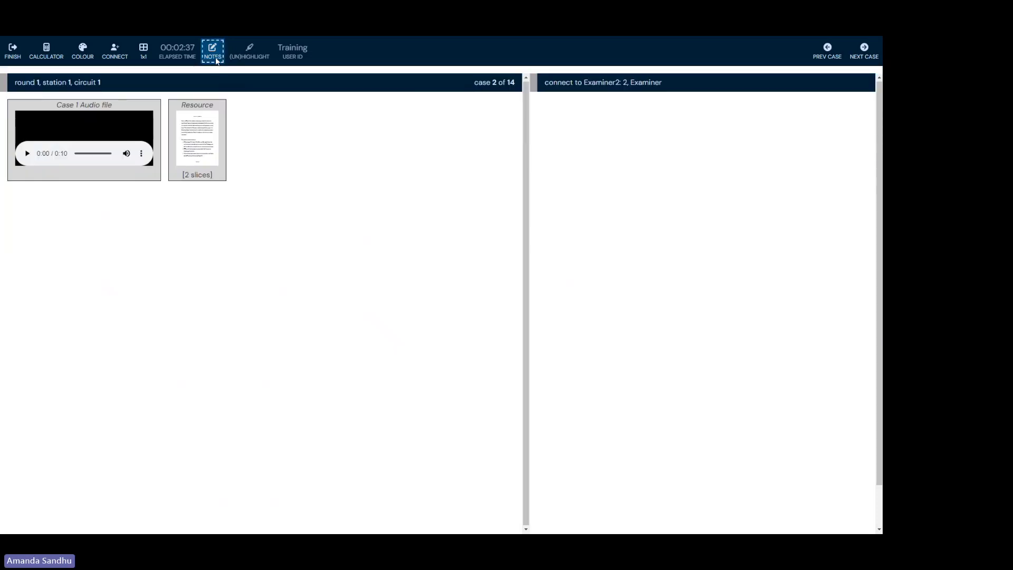
click(215, 58)
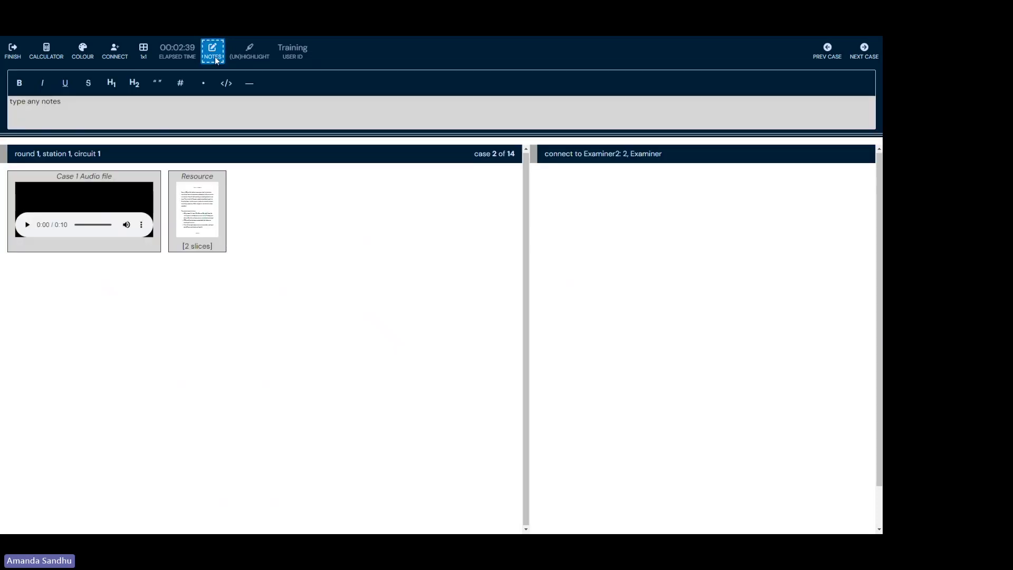
click(215, 58)
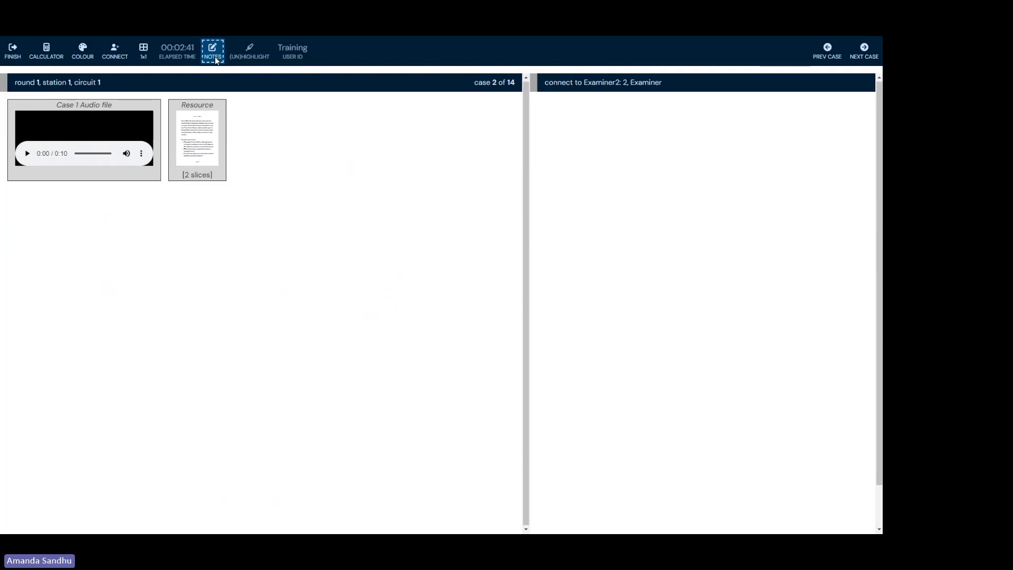
click(215, 58)
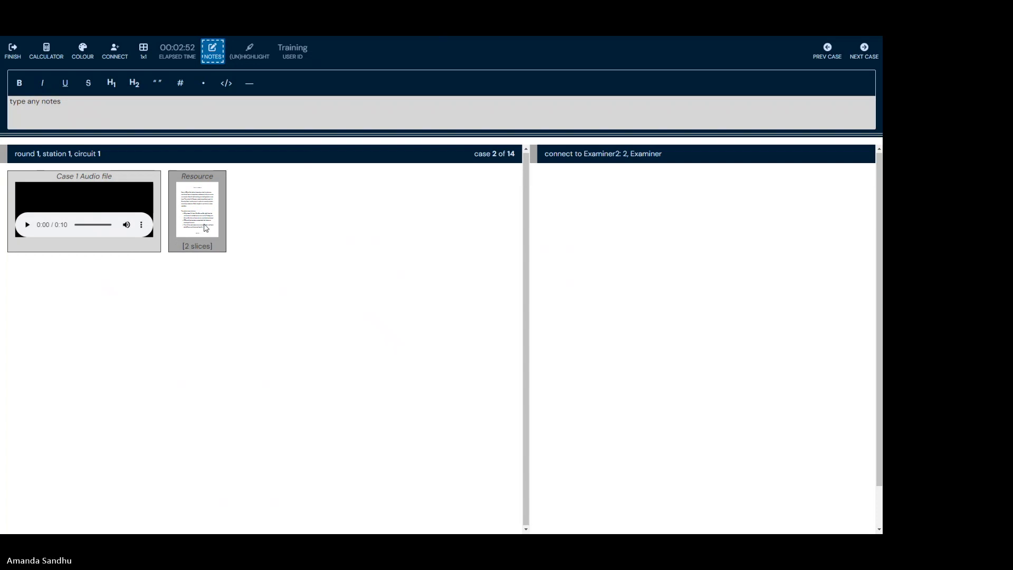
Step: Open the case 2 Resource, flip between its two slices, and stop the case audio
click(205, 228)
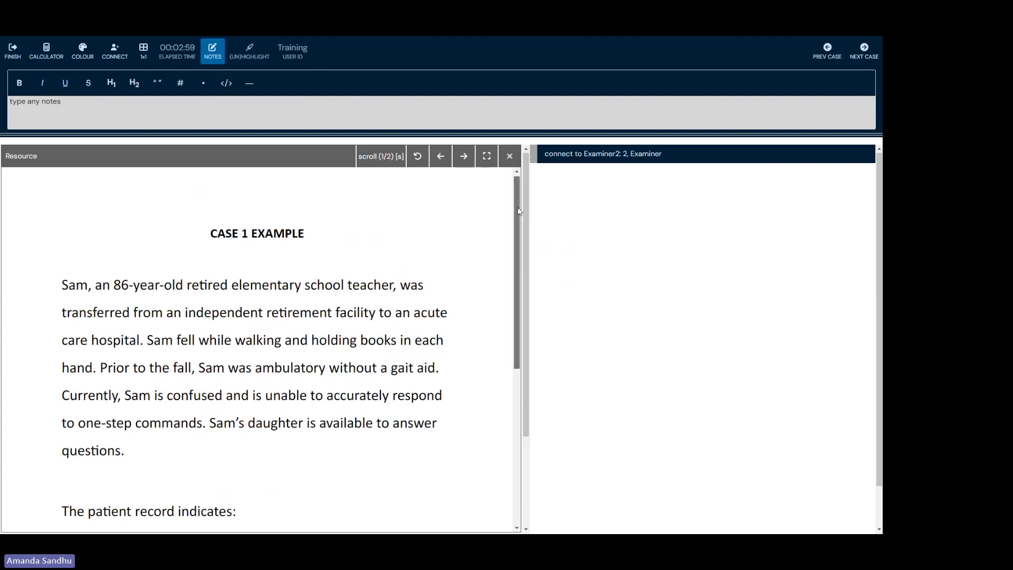
drag(519, 210, 496, 210)
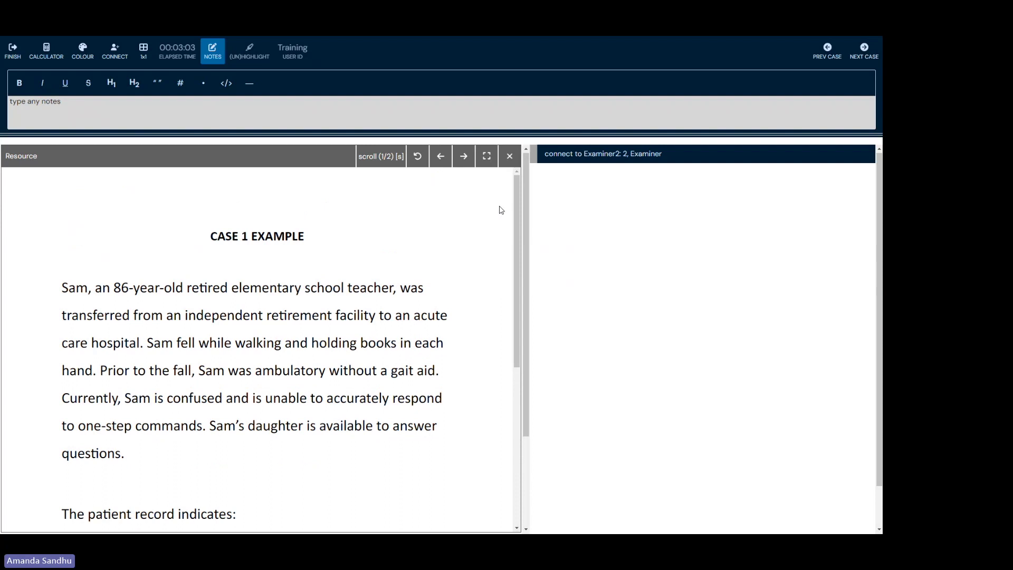
click(463, 156)
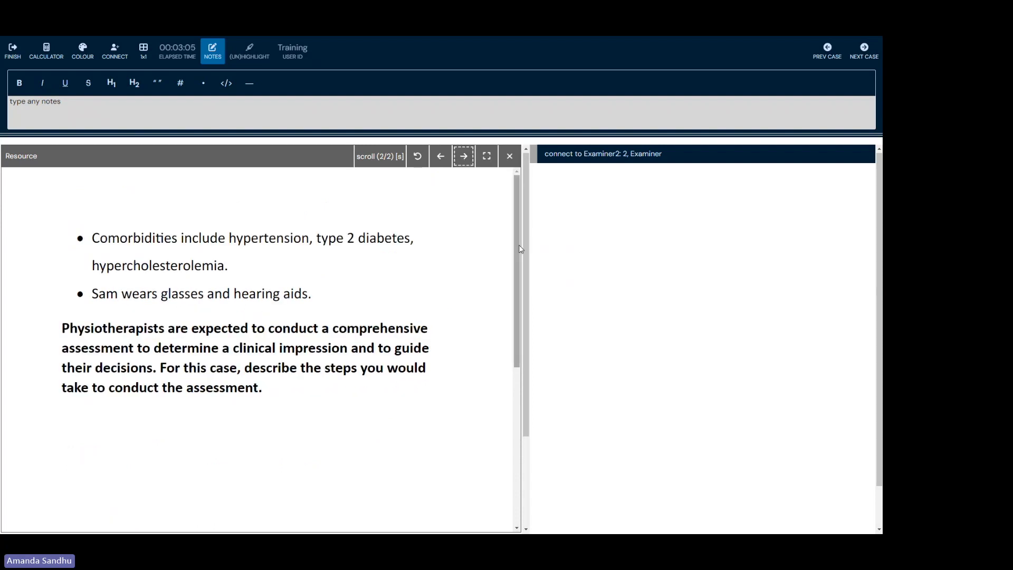
drag(518, 264, 447, 155)
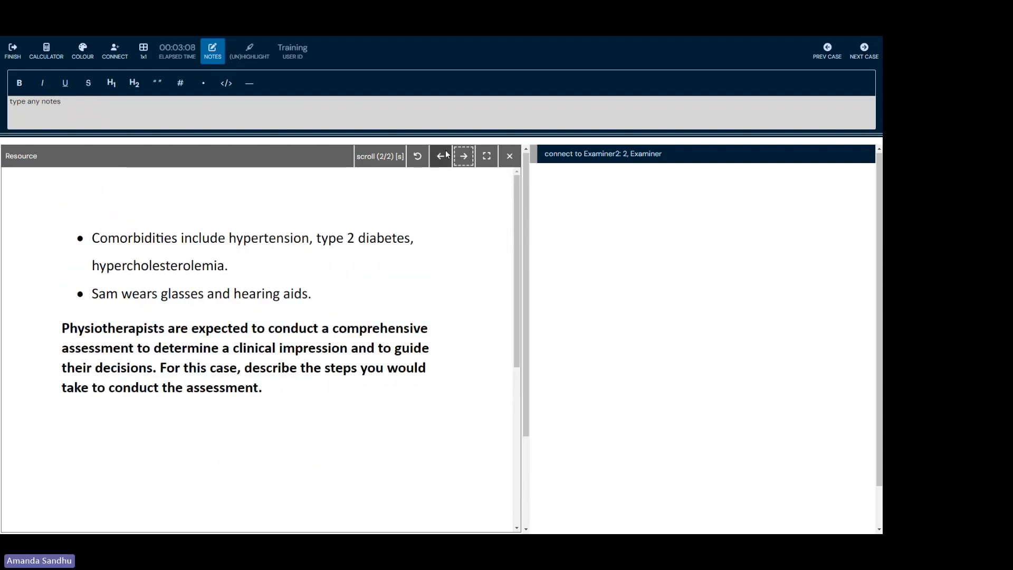
click(447, 157)
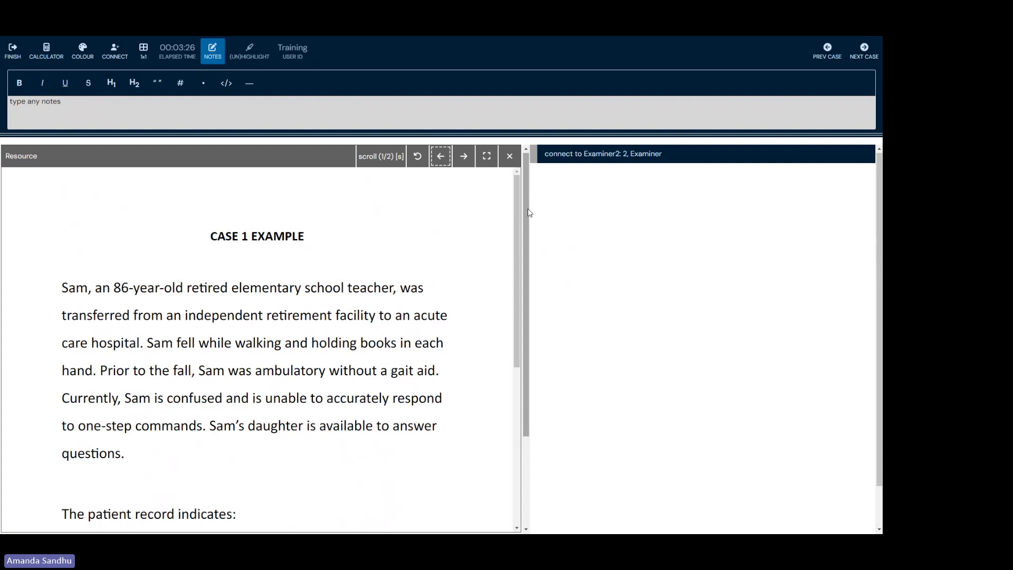
drag(527, 213, 524, 306)
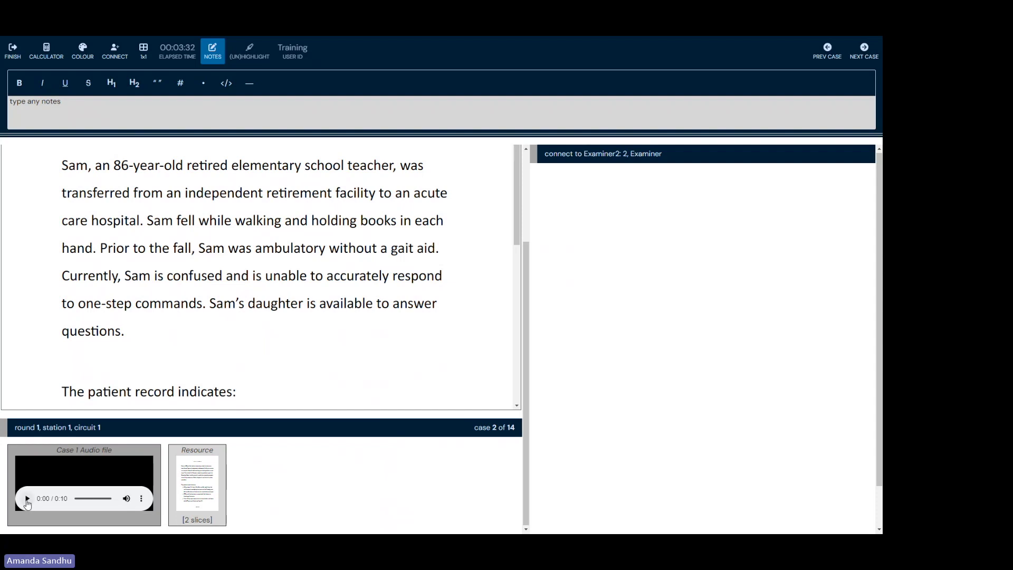
click(27, 502)
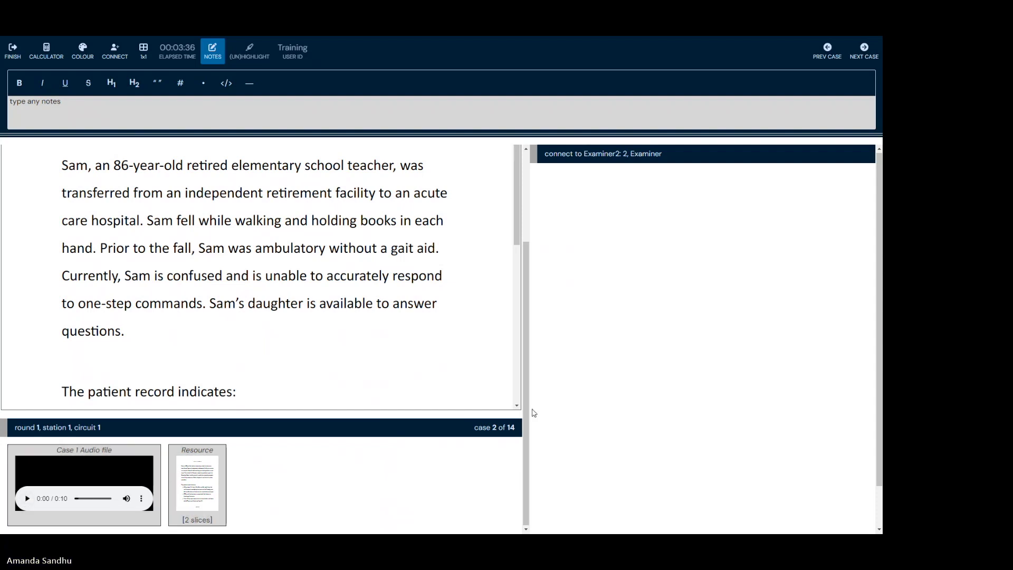
drag(527, 349, 527, 262)
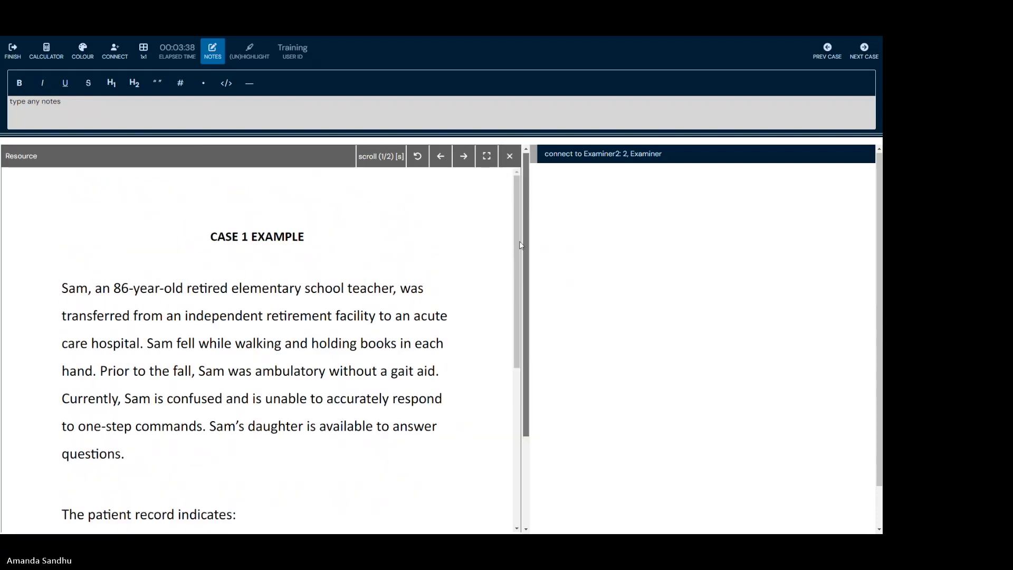
Step: Close the Resource viewer and advance with NEXT CASE to case 9 of 14
click(510, 157)
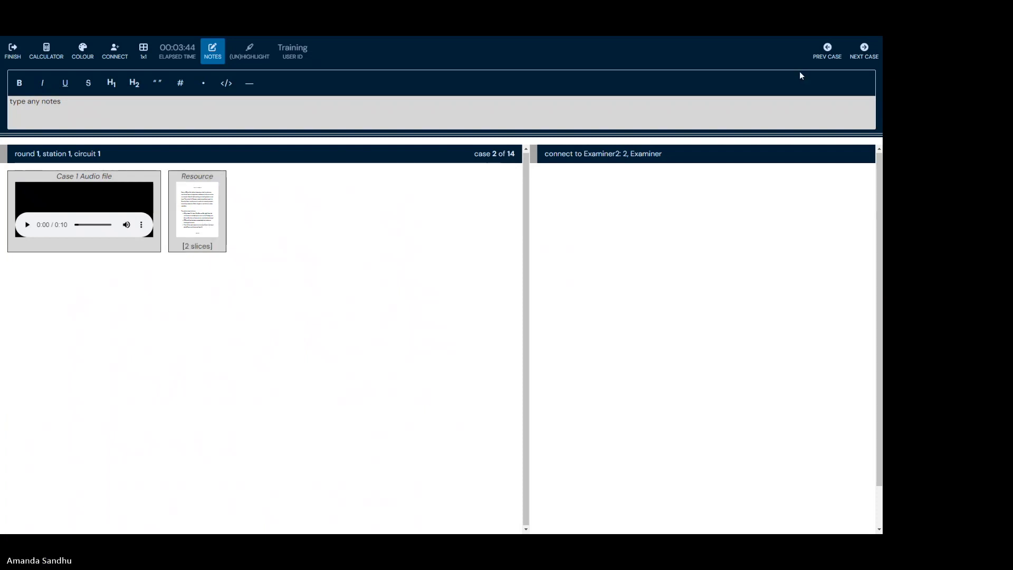
click(864, 50)
click(867, 55)
double_click(868, 57)
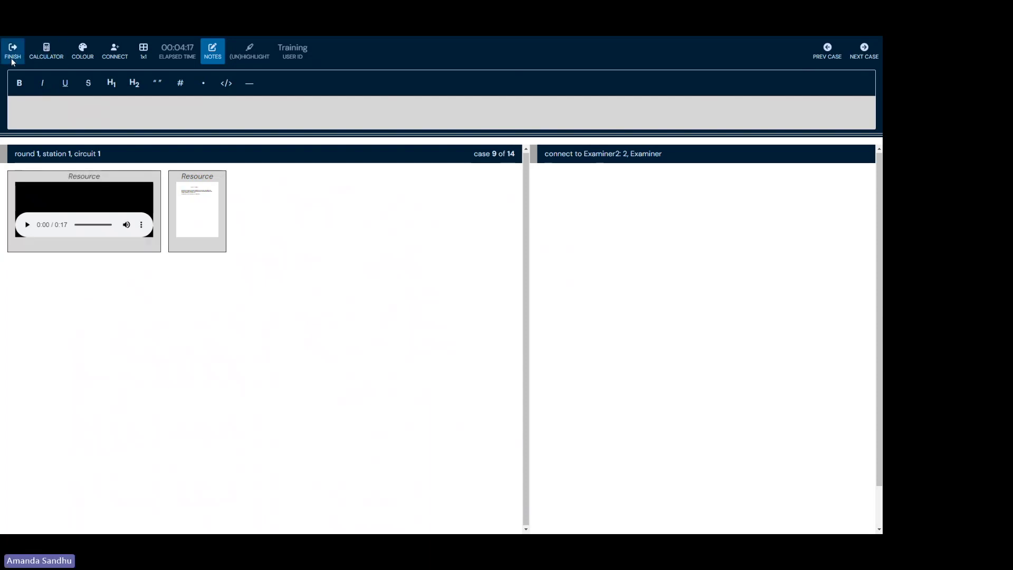
Step: Finish and submit the demo exam, then log out
click(13, 58)
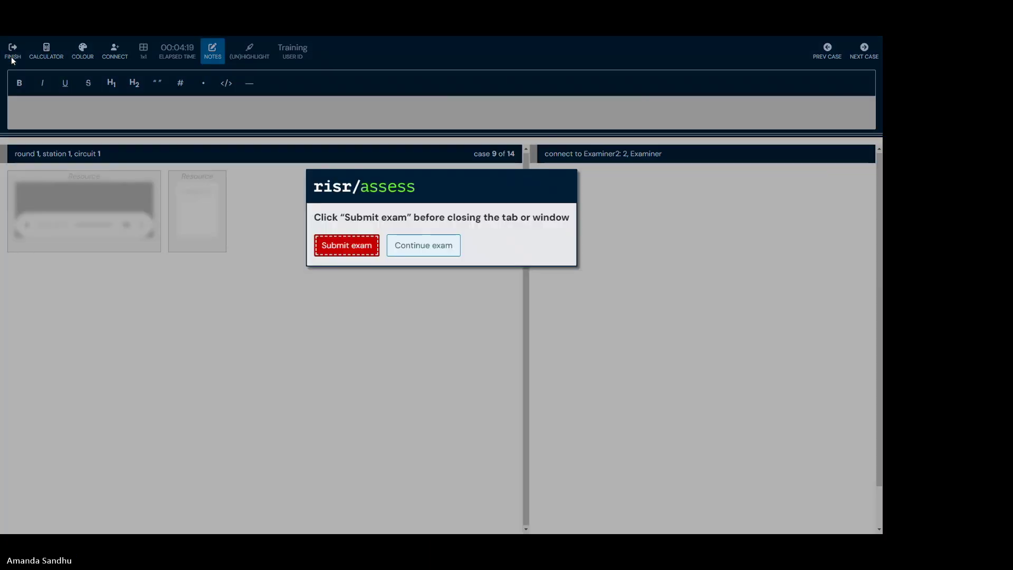
click(328, 238)
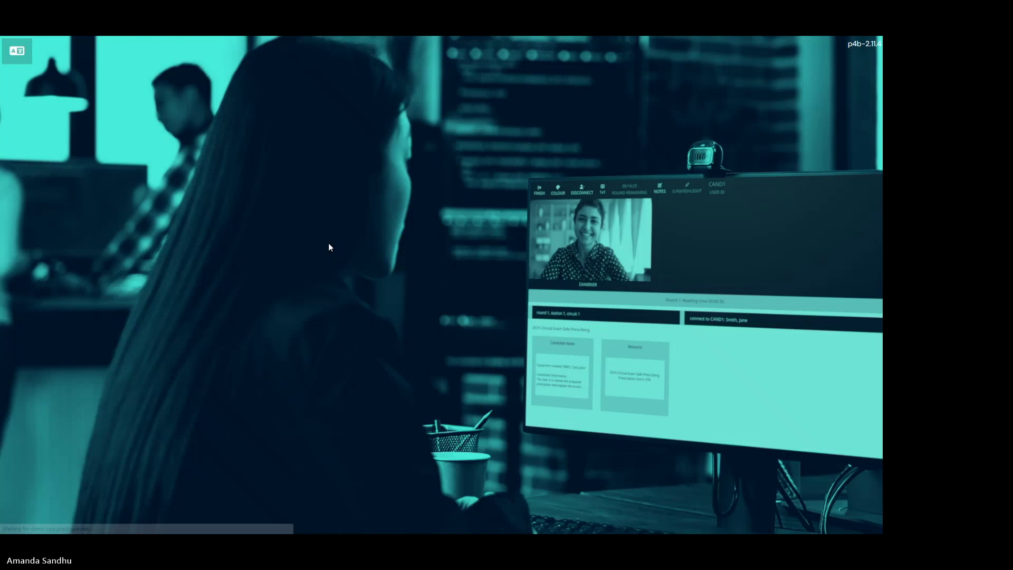
click(412, 375)
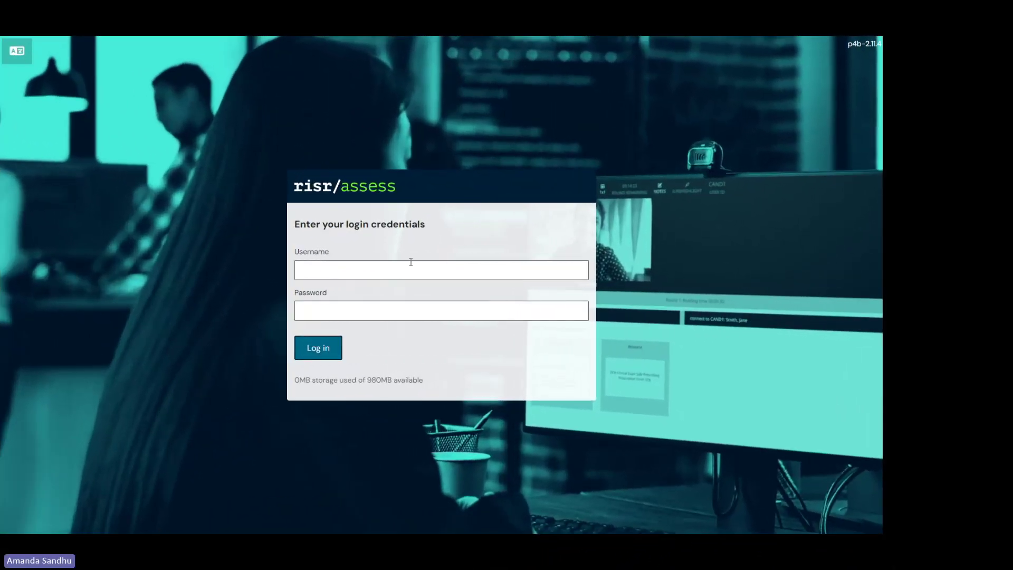
Step: Log in with the test candidate account's username and password
click(404, 272)
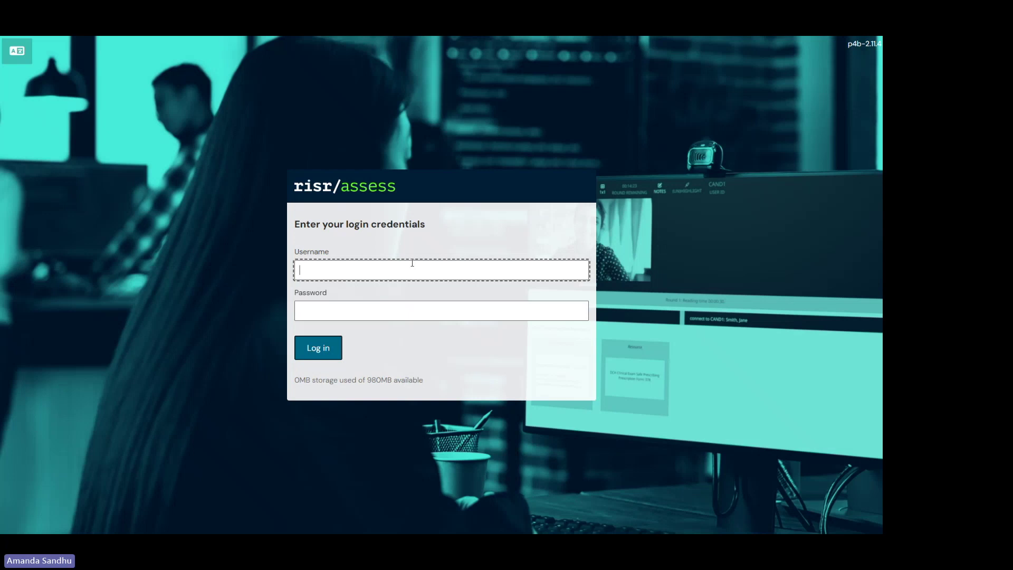
text(TestCand111)
key(Tab)
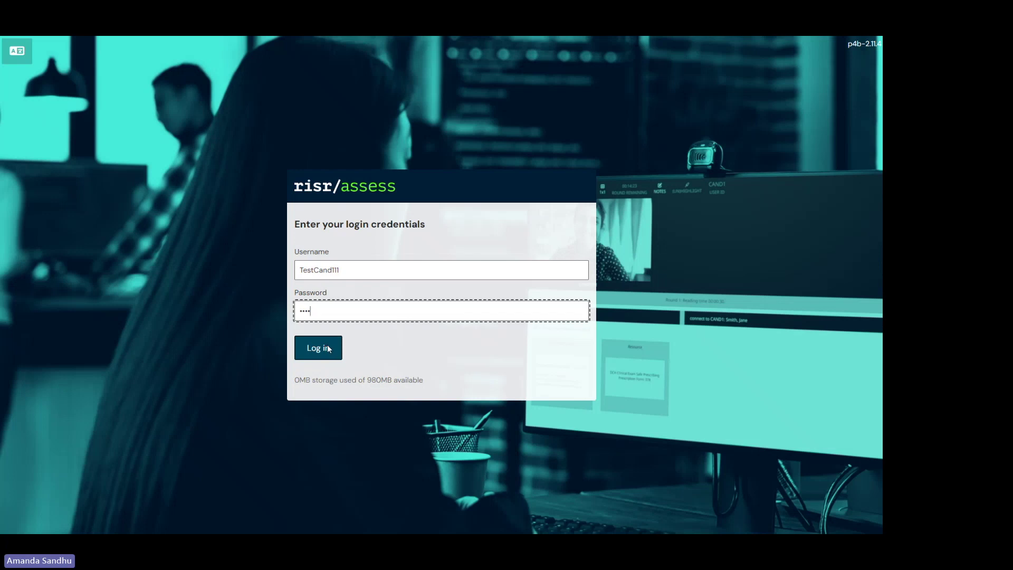
click(328, 349)
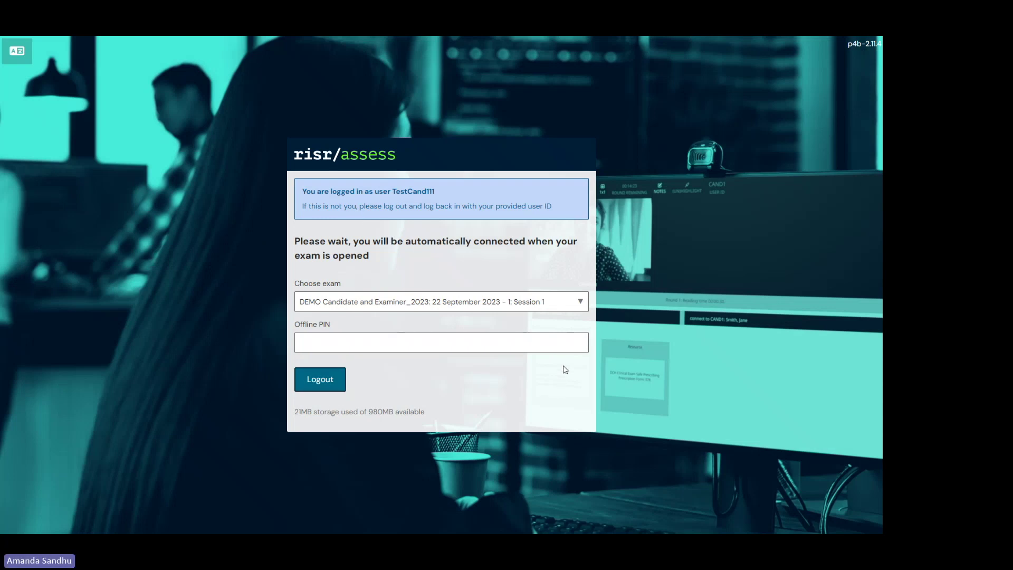
Step: Select the Offline PIN field and wait until the live exam opens on case 1 of 4
click(568, 338)
click(585, 409)
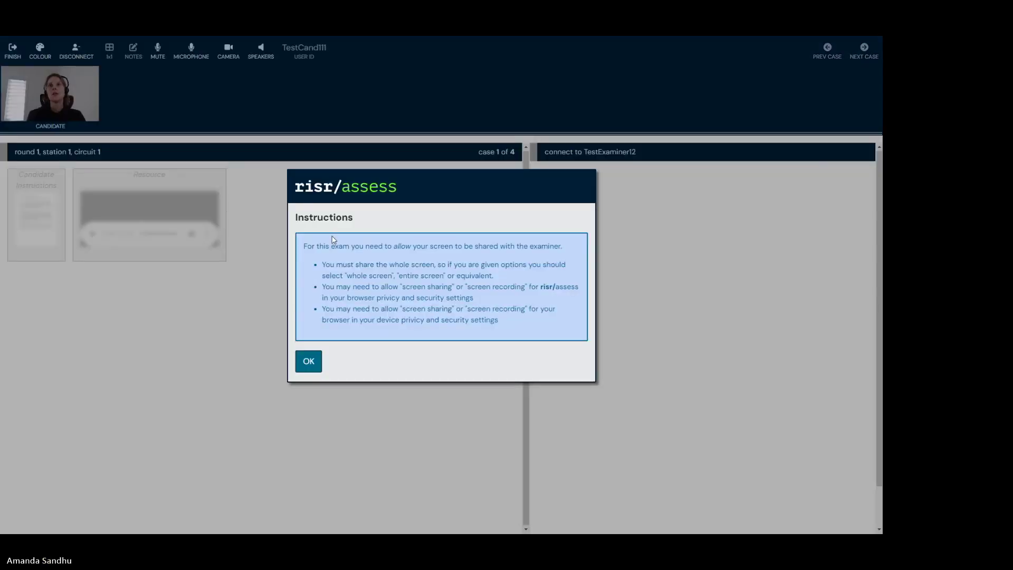
Step: Acknowledge the screen-sharing instructions, allow sharing of the exam tab, and show the microphone devices
click(310, 365)
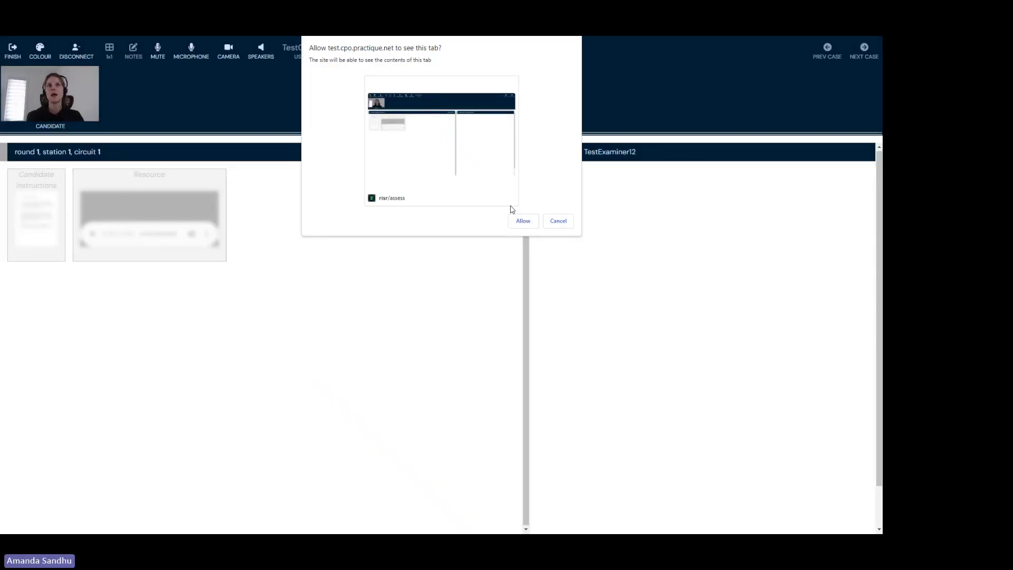
click(525, 224)
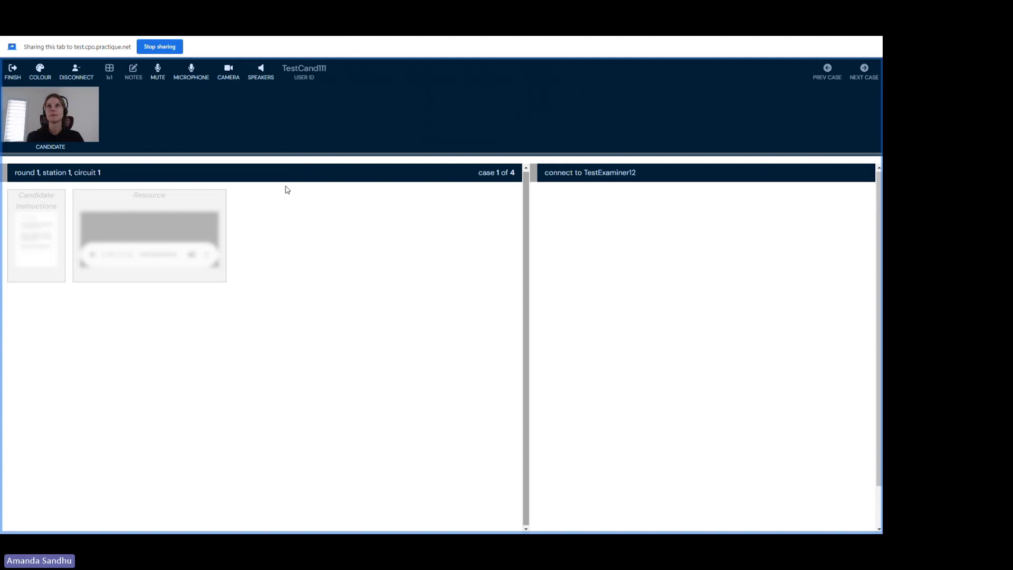
click(198, 72)
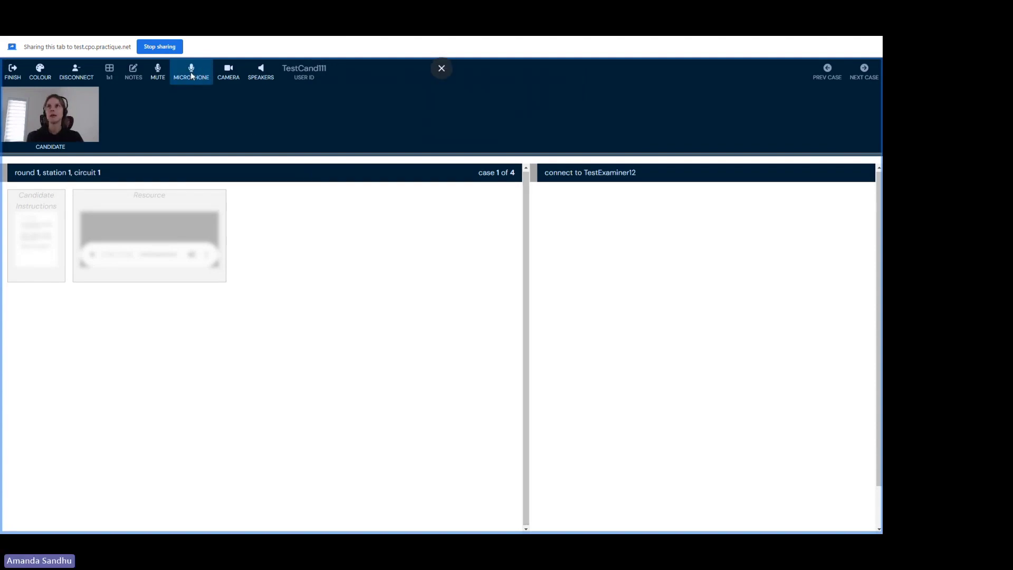
Step: Mute the microphone and show the camera list (c922 Pro Stream, Integrated Webcam)
click(153, 78)
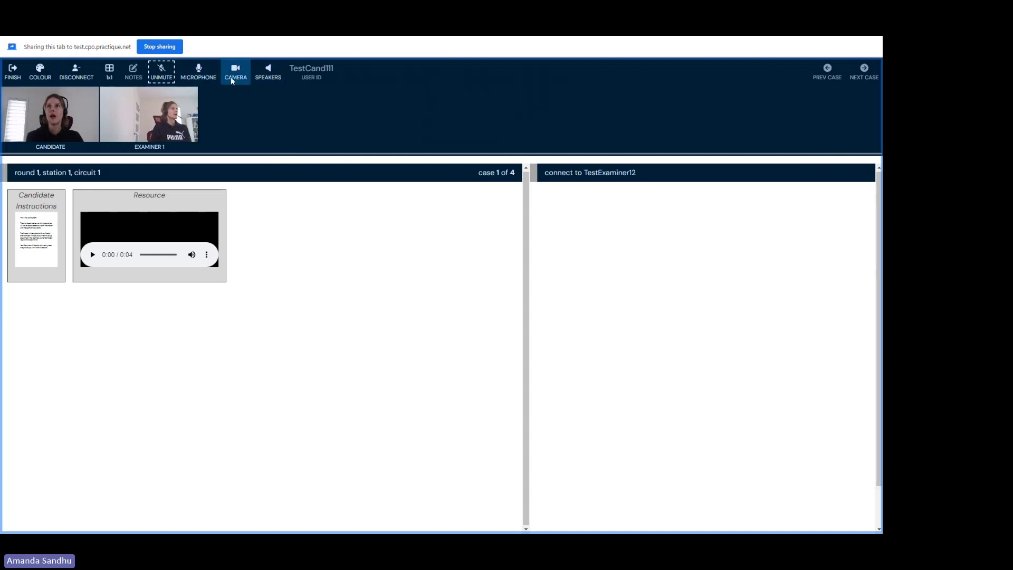
click(234, 77)
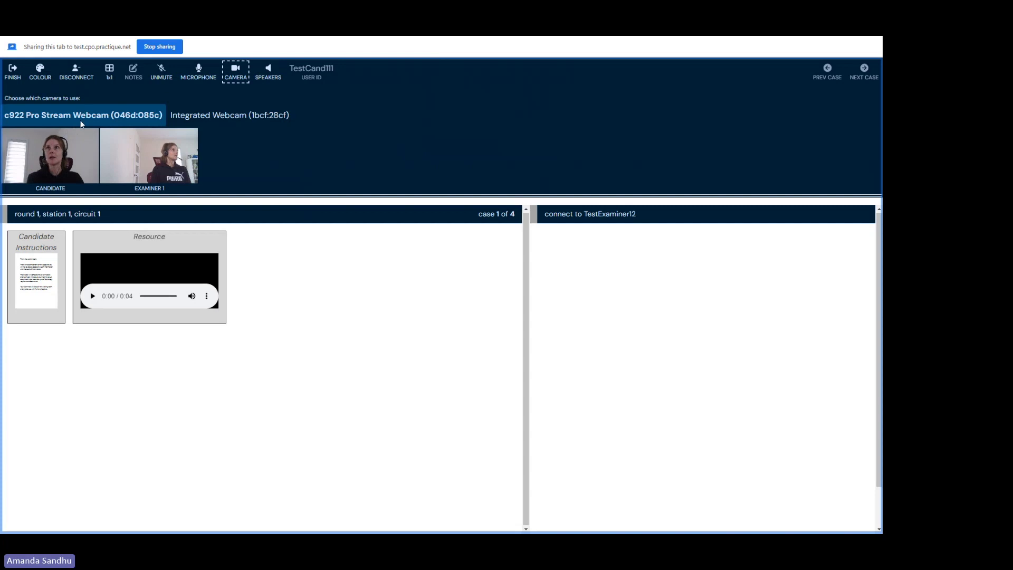
Step: Close the camera list and choose Speakers (Sennheiser USB headset) as the audio output
click(237, 72)
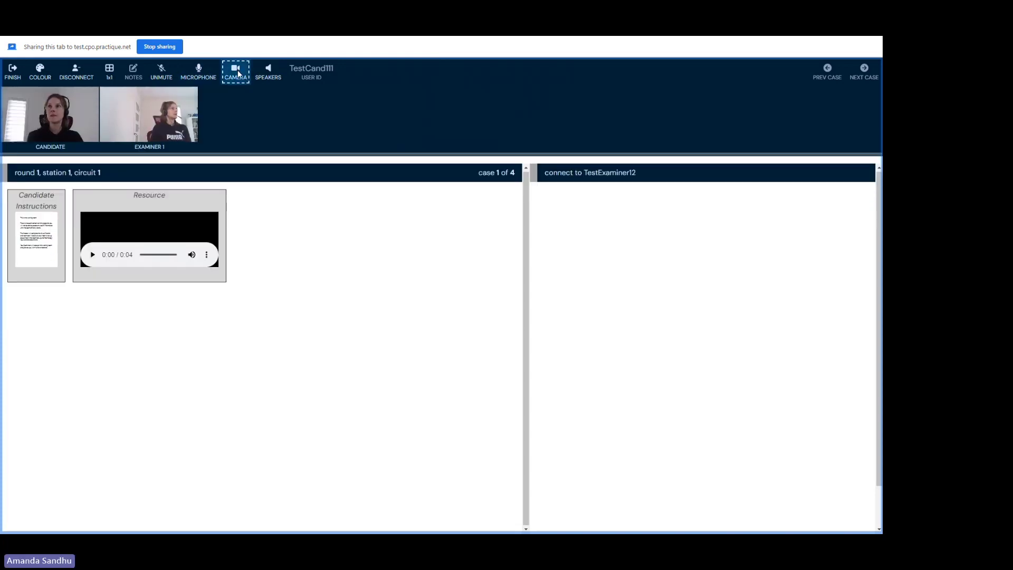
click(268, 76)
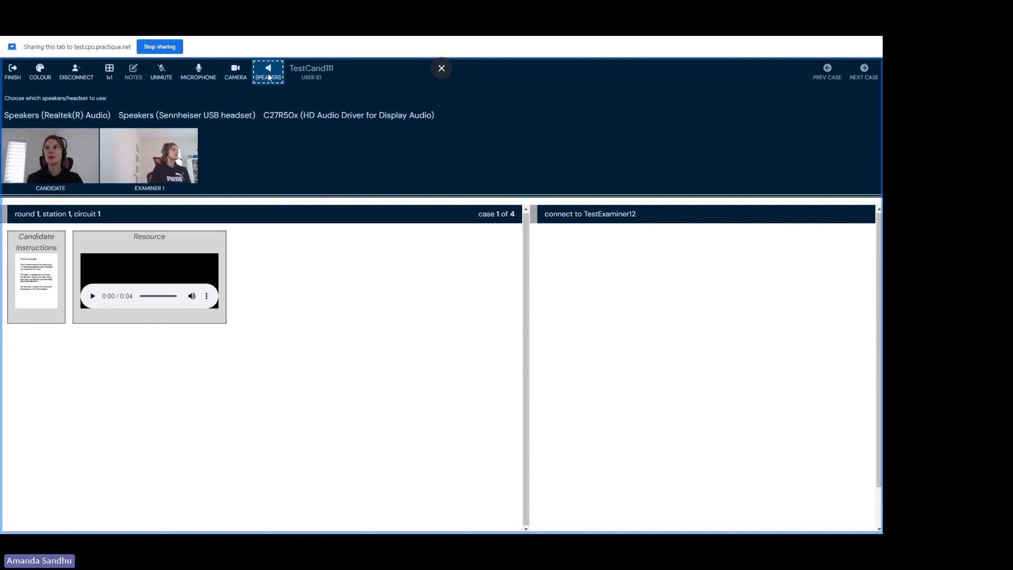
click(220, 113)
click(269, 74)
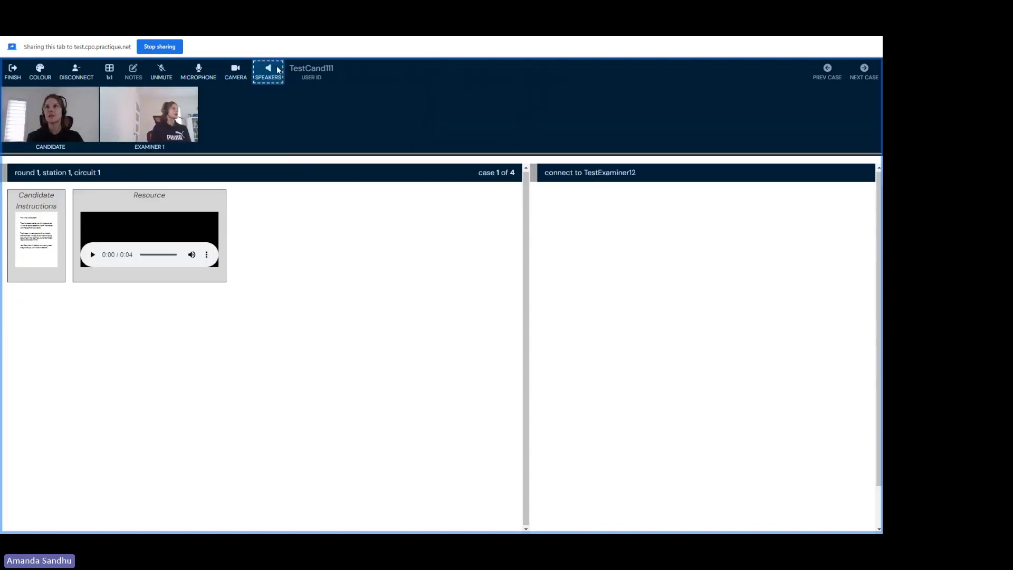
click(186, 115)
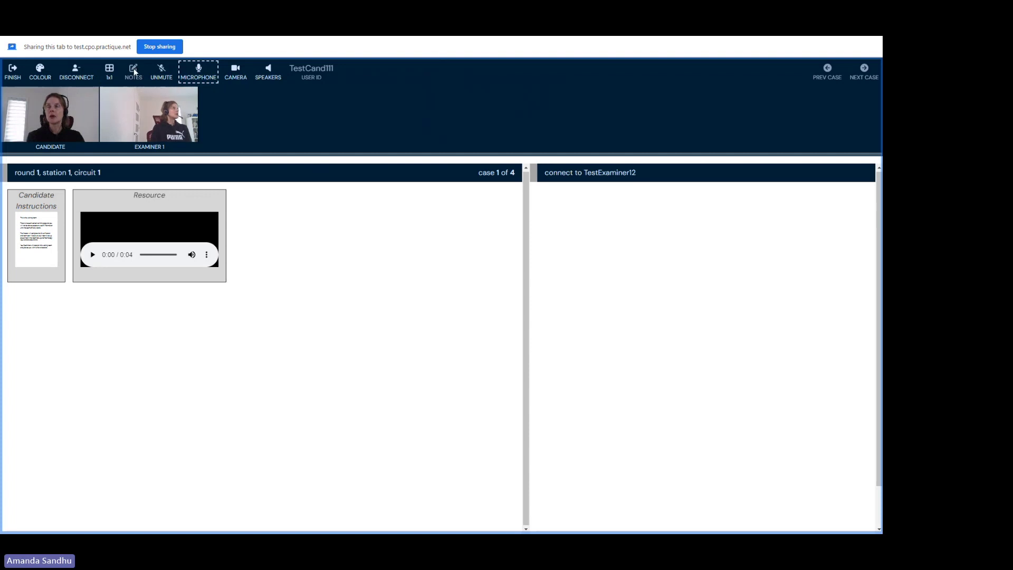
click(134, 74)
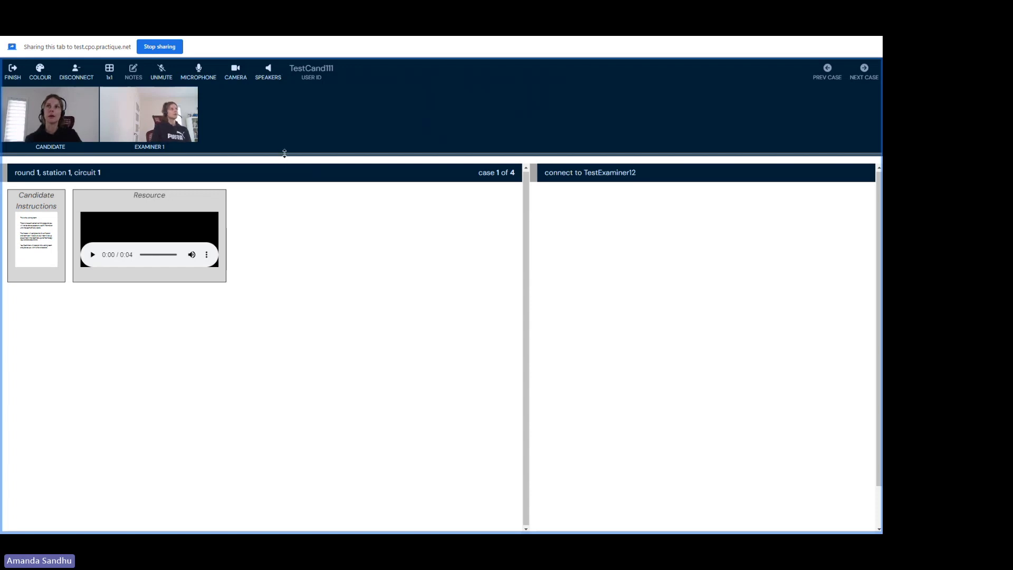
Step: Drag the splitter under the video strip upward to make the webcam tiles smaller
drag(282, 154, 313, 124)
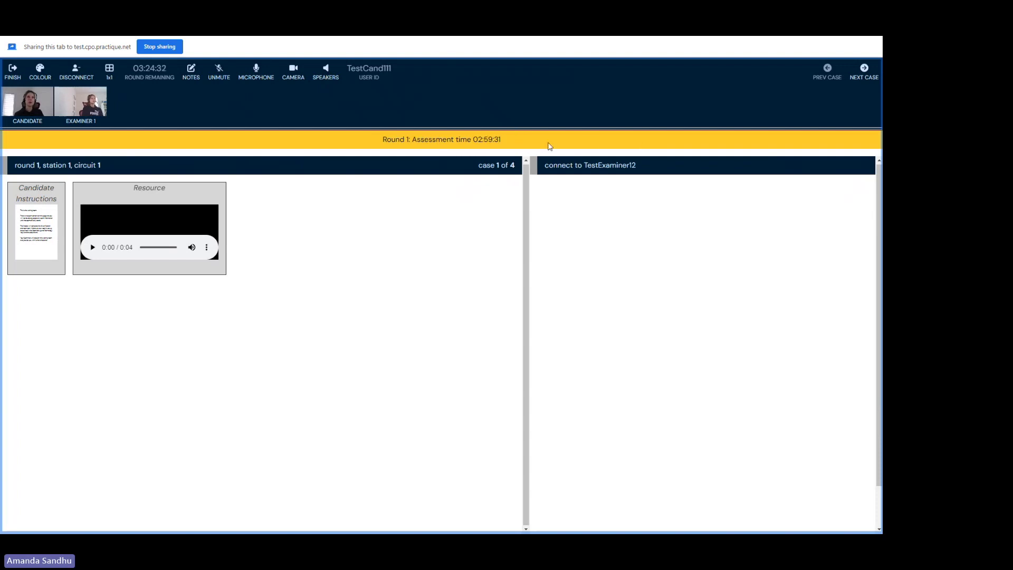
Step: Go to case 2 of 4, read both pages of its Resource, and close the viewer
click(862, 71)
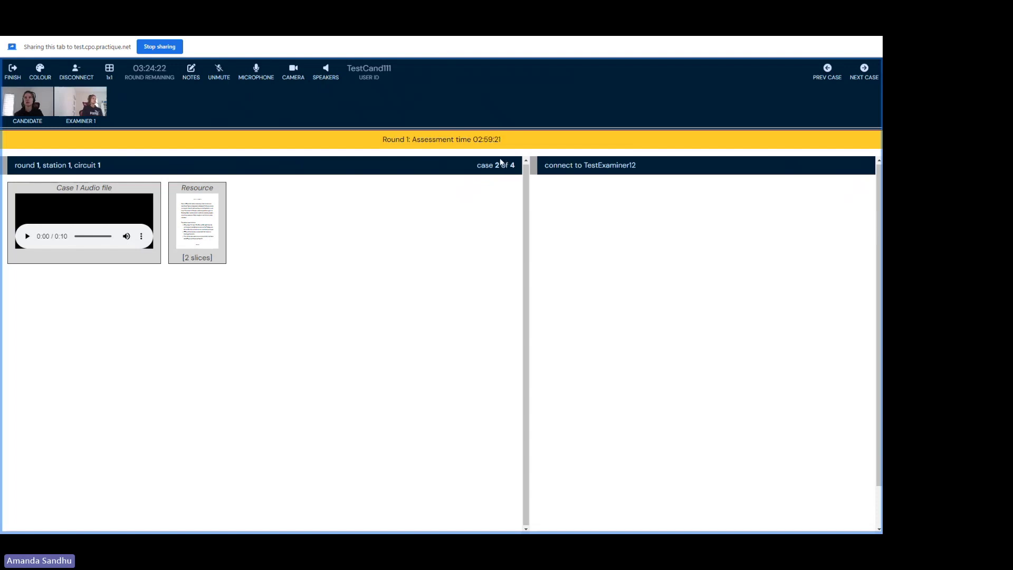
click(201, 249)
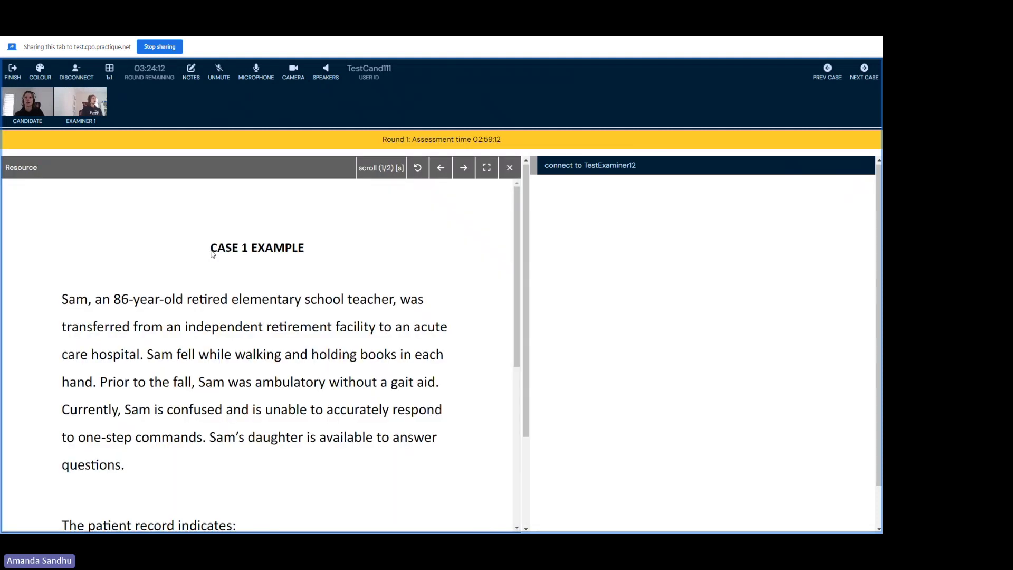
mouse_move(517, 239)
mouse_down()
mouse_move(512, 405)
mouse_move(507, 239)
mouse_up()
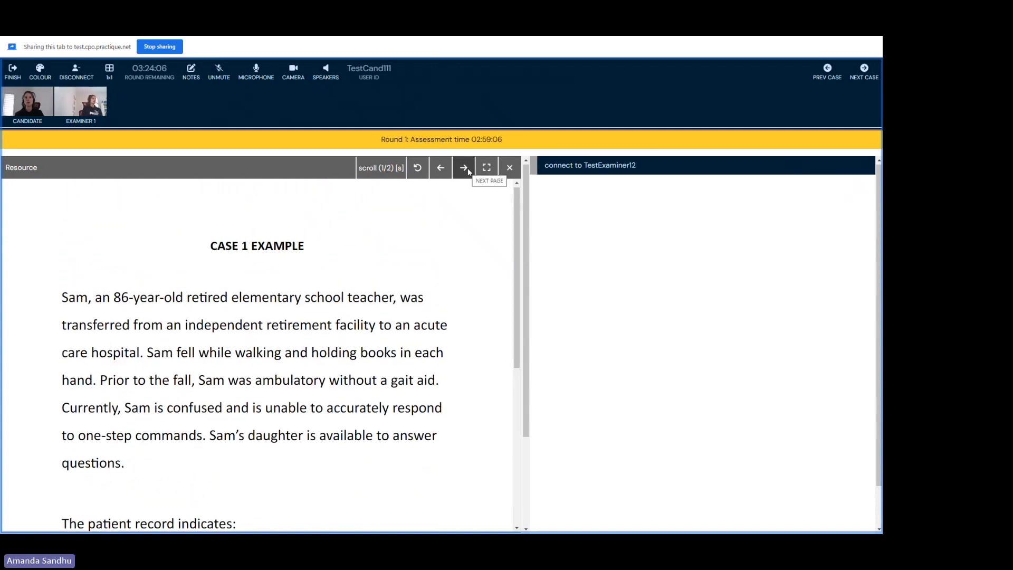
click(466, 168)
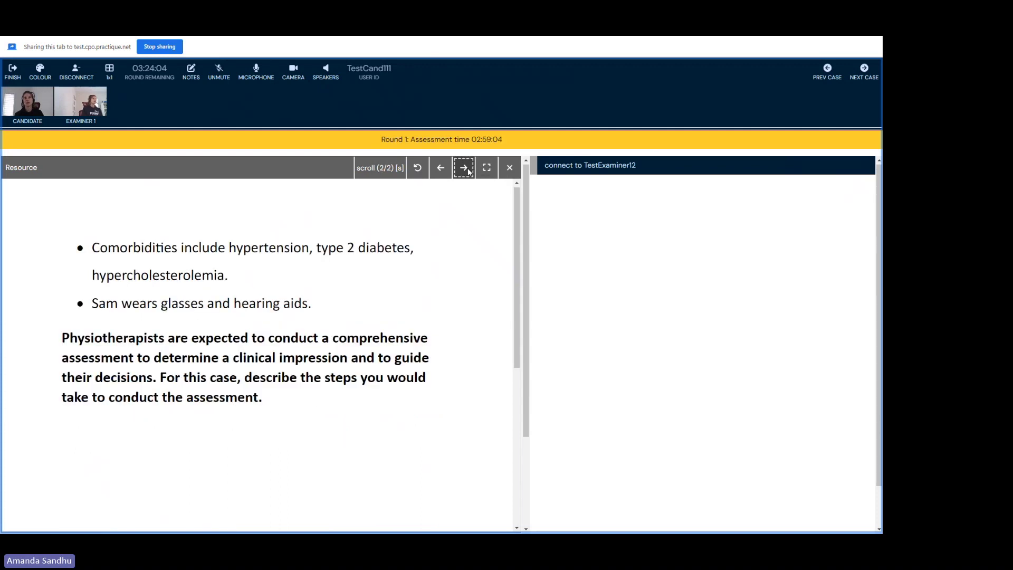
drag(516, 196, 495, 195)
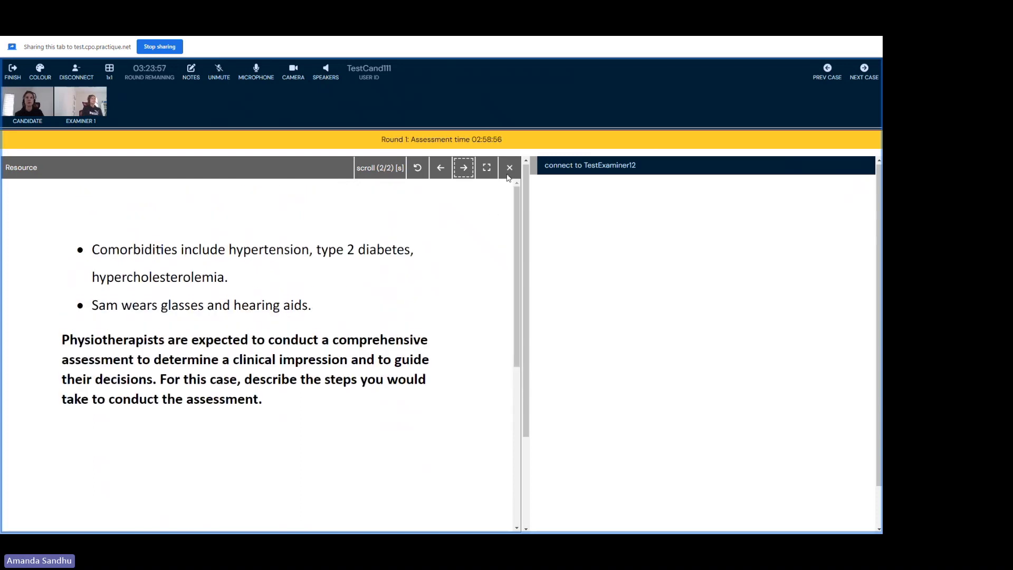
click(511, 170)
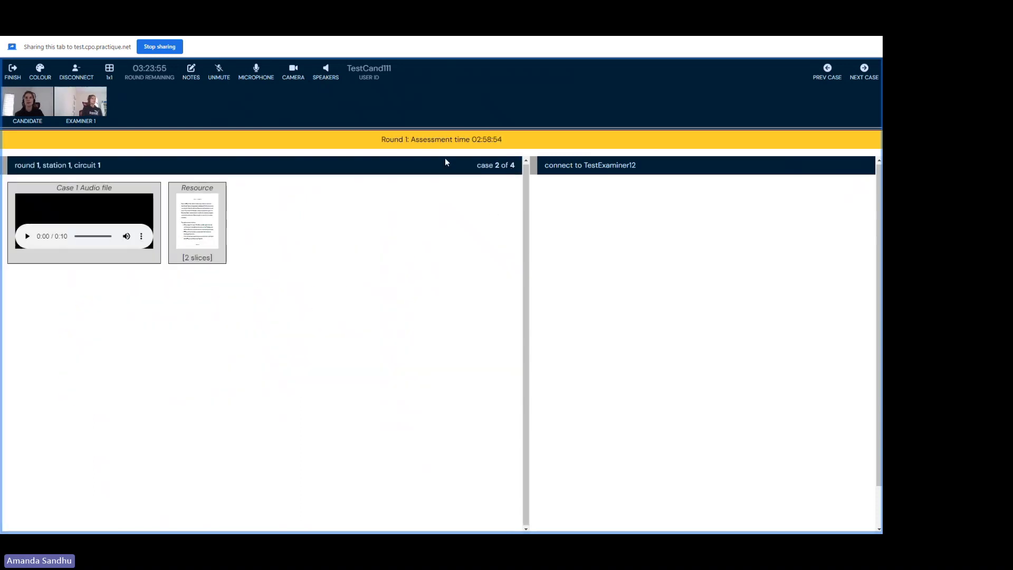
Step: Reopen case 2's Resource and scroll down to the additional-information audio and document tiles
click(200, 238)
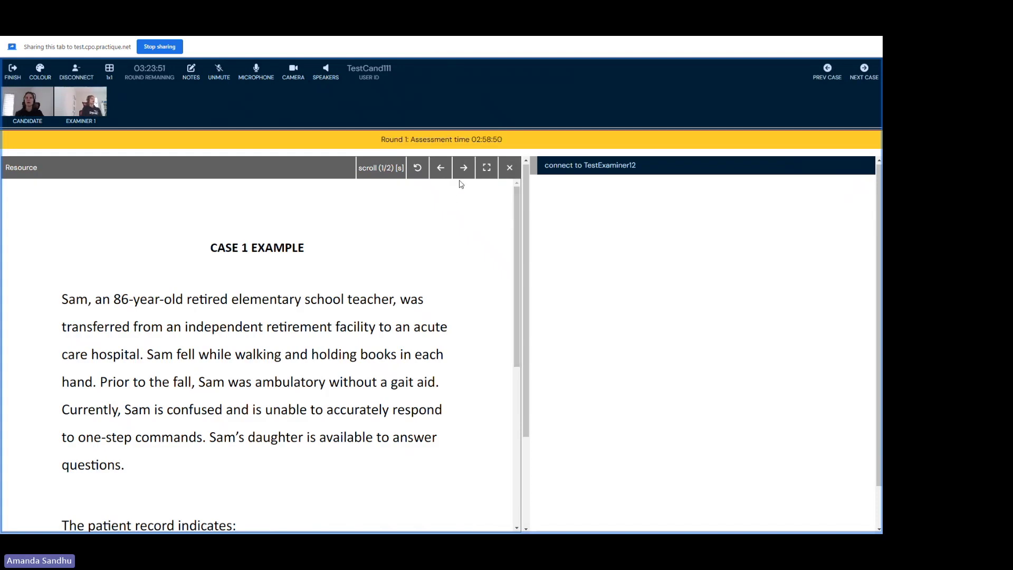
scroll(525, 195, down, 1)
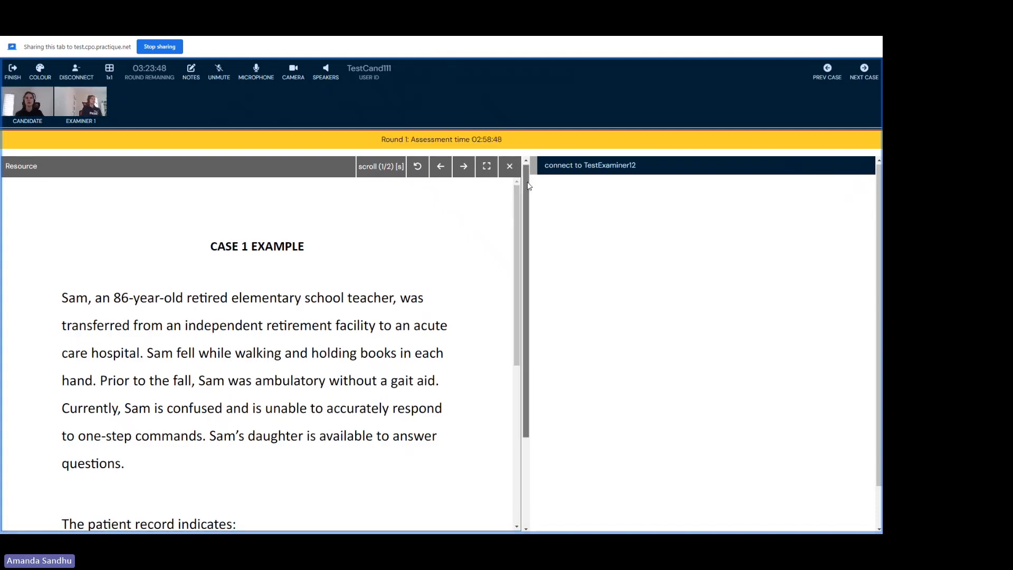
scroll(525, 191, down, 3)
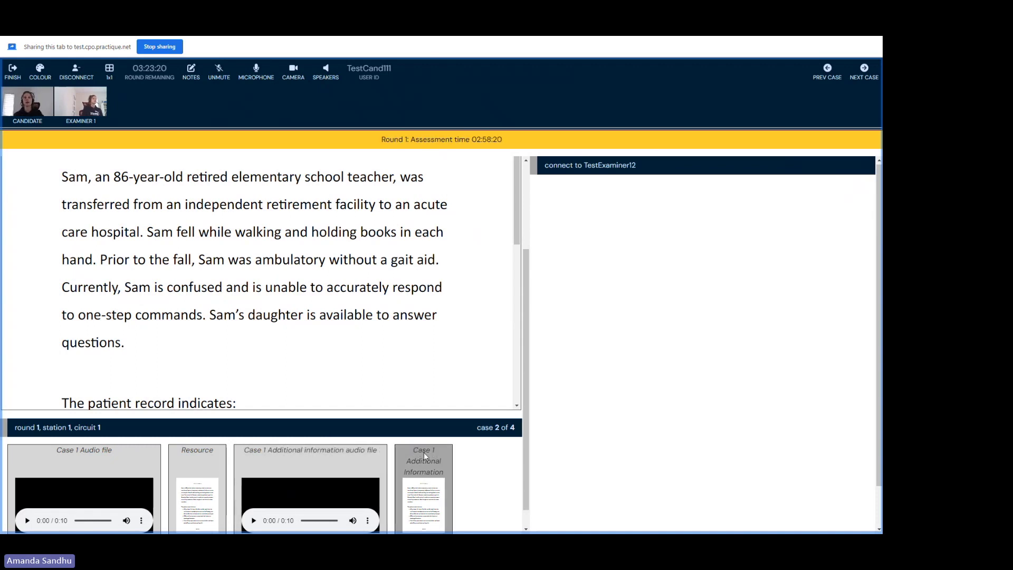
scroll(459, 454, down, 1)
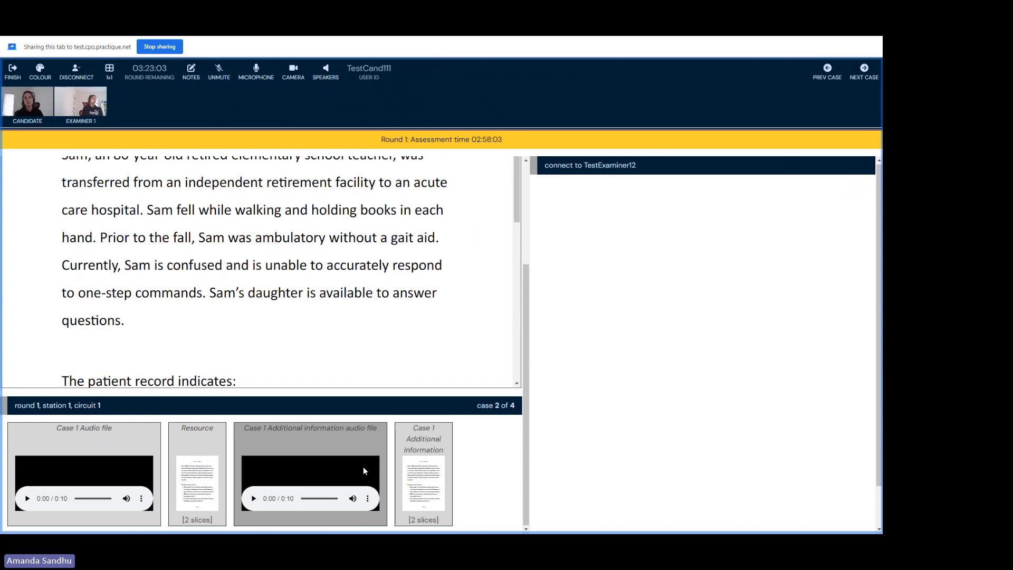
Step: Open Case 1 Additional Information and read through to its second slice
click(429, 458)
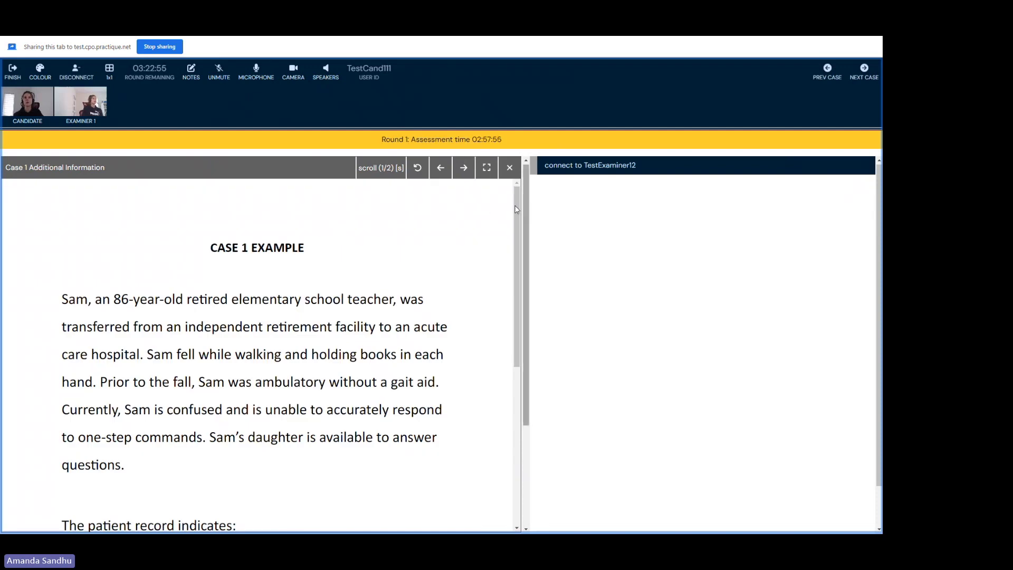
mouse_move(516, 210)
mouse_down()
mouse_move(501, 301)
mouse_move(512, 394)
mouse_move(503, 197)
mouse_up()
click(464, 169)
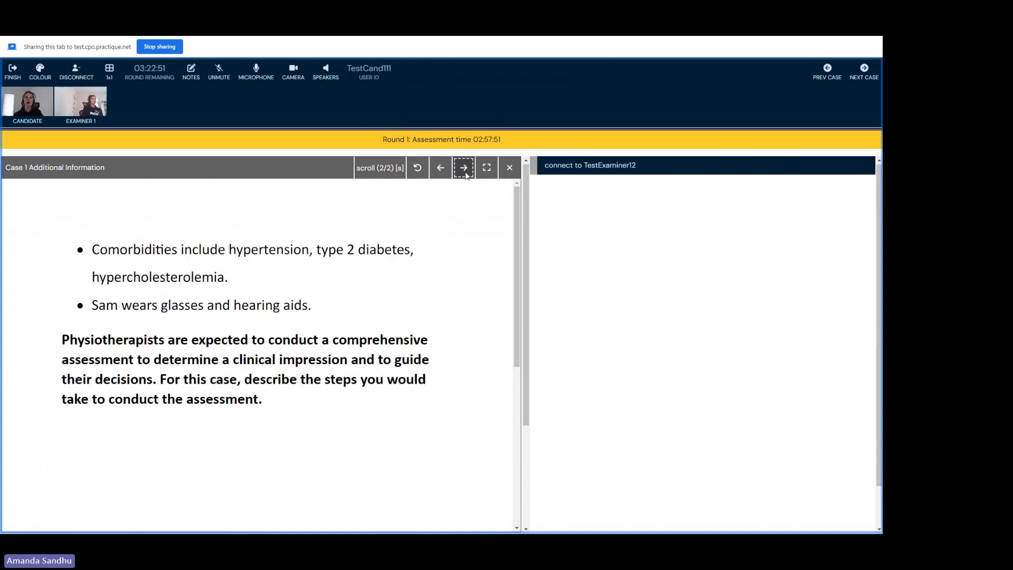
drag(516, 222, 526, 280)
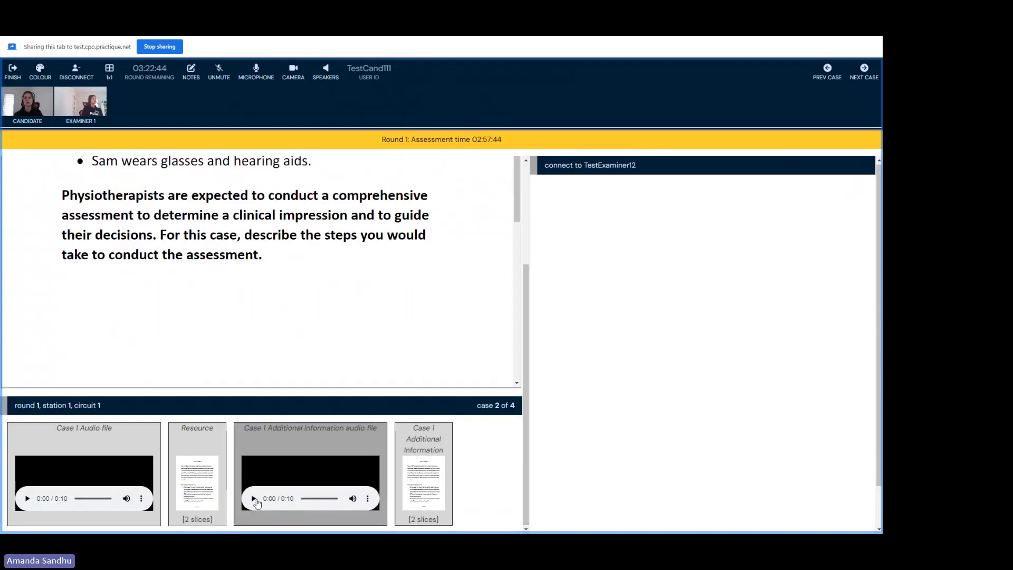
Step: Reopen the Resource and type 'notes here' into the candidate notes editor
click(188, 481)
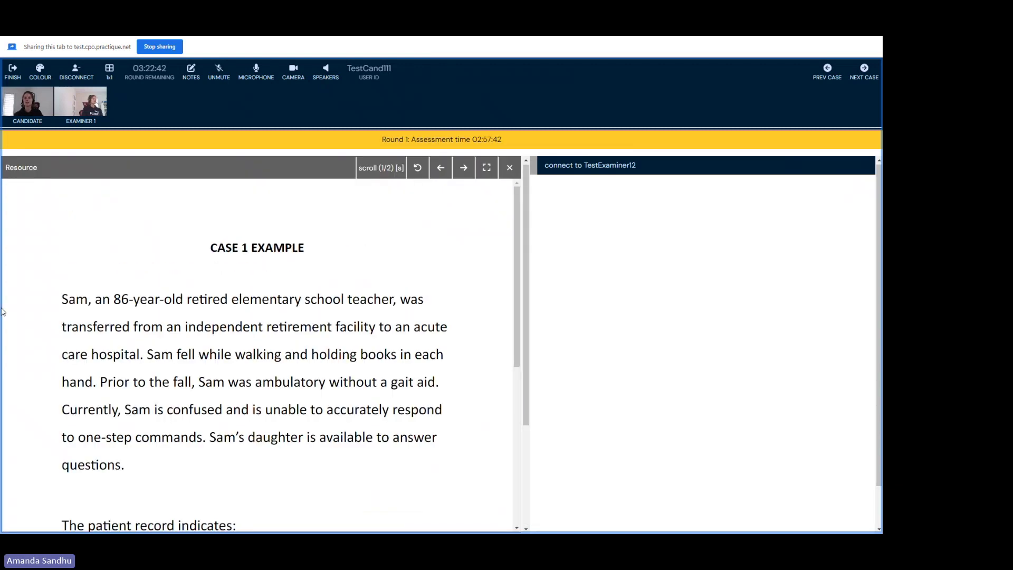
click(200, 67)
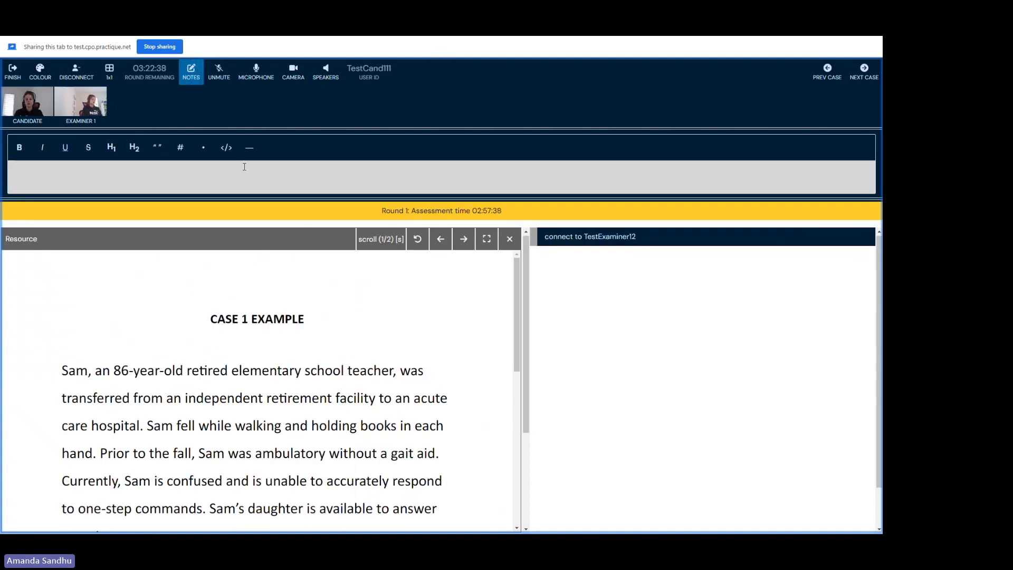
text(notes here)
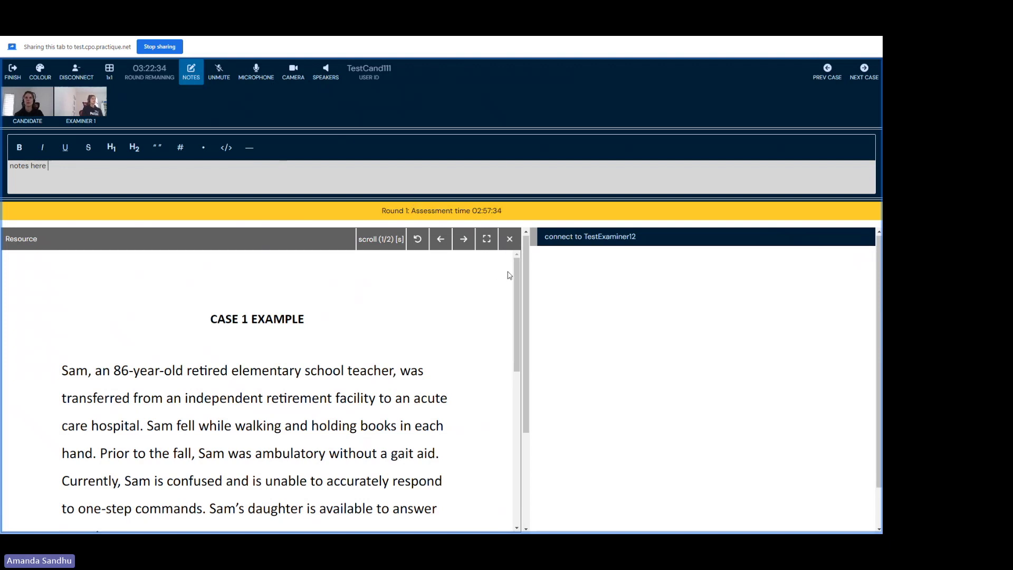
scroll(510, 271, down, 3)
scroll(510, 268, up, 3)
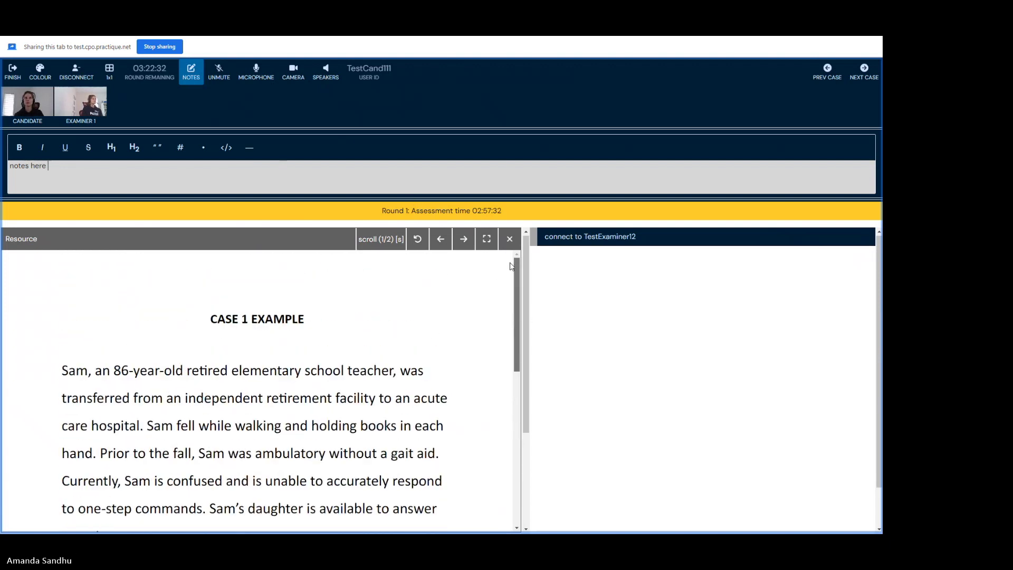
Step: Close the resource viewer and toggle the notes panel off and back on
click(509, 239)
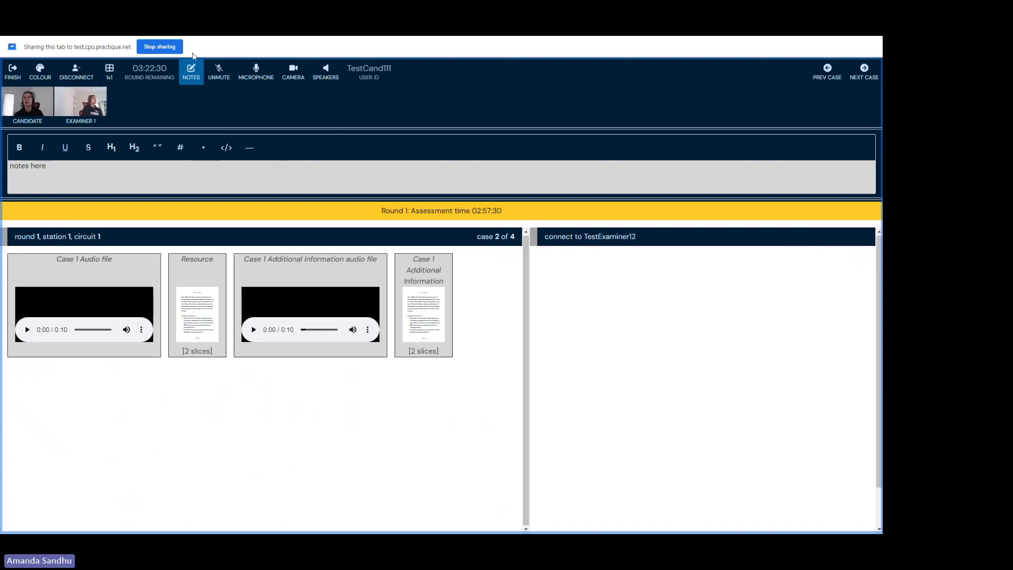
click(188, 76)
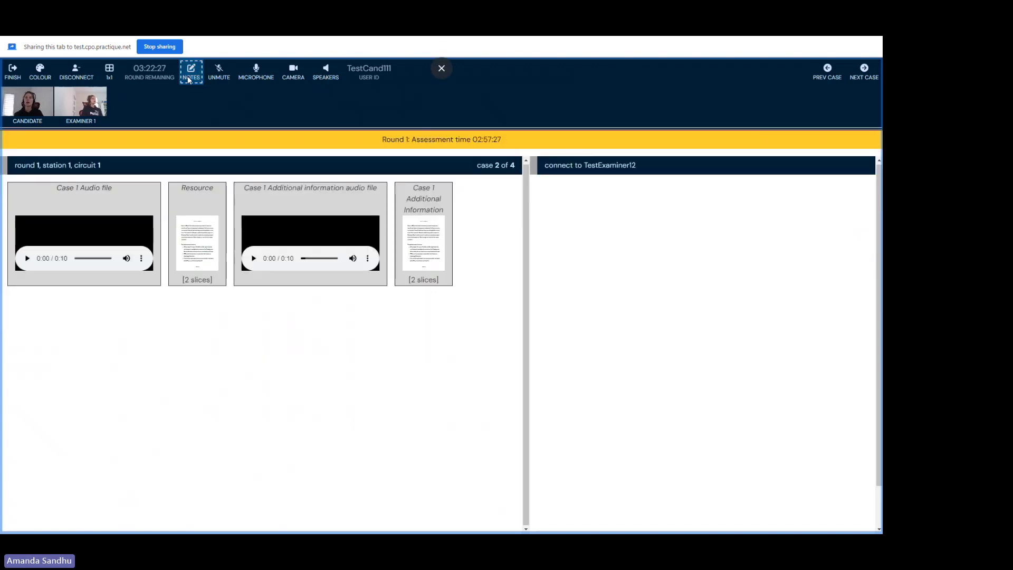
click(188, 76)
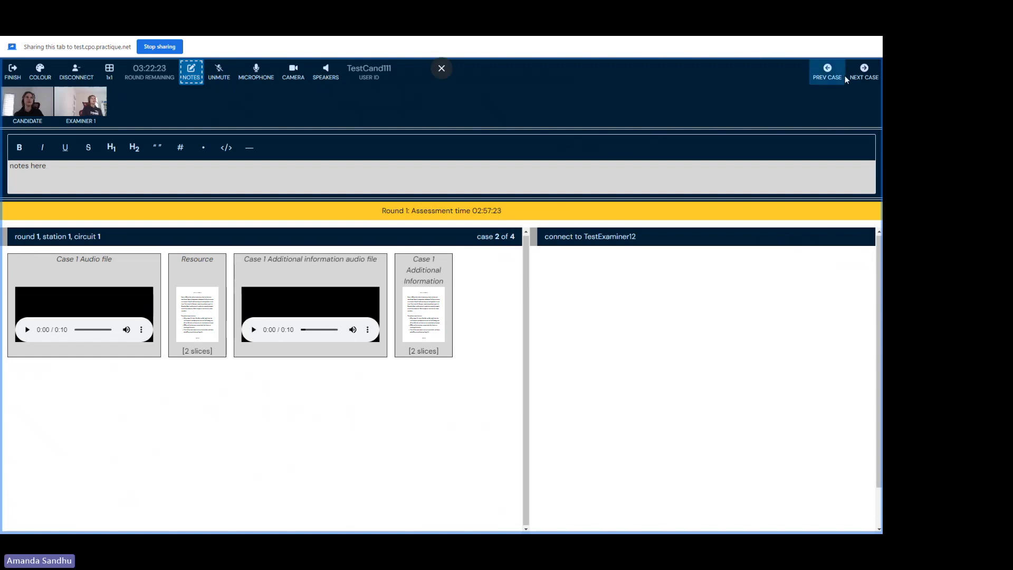
Step: Advance from case 2 through case 3 to case 4 of 4
click(864, 70)
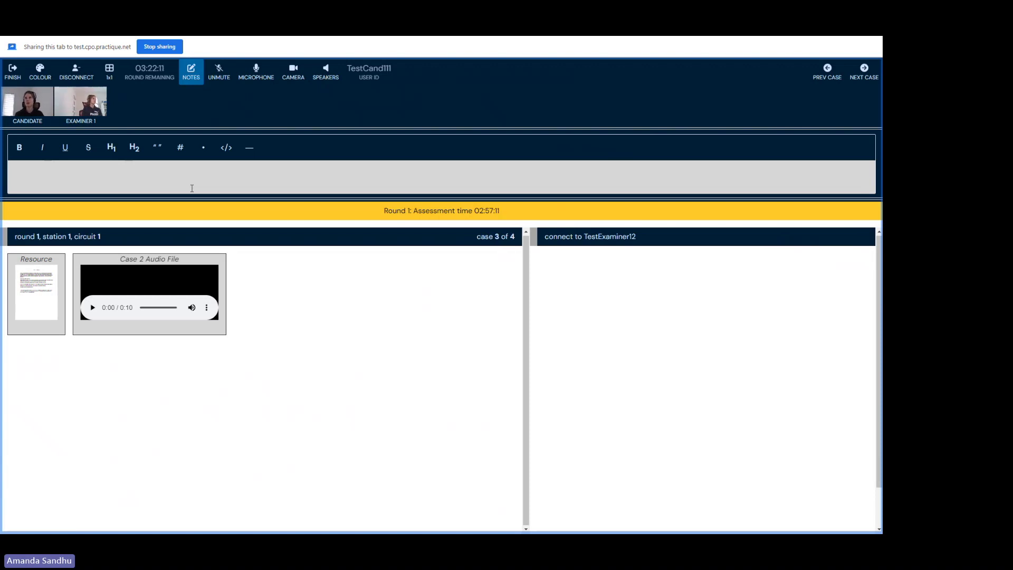
click(865, 74)
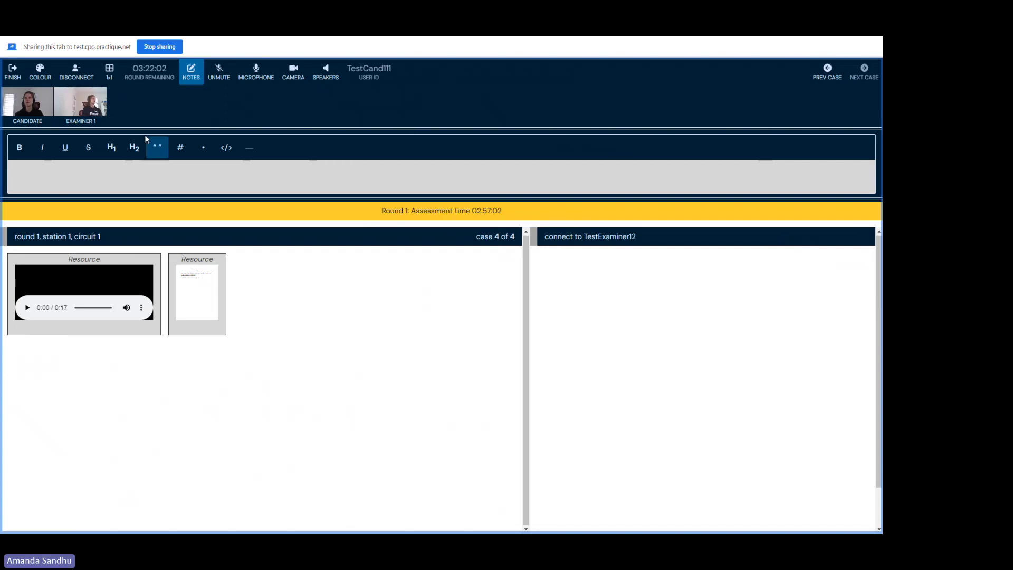
Step: Finish the exam and confirm submission, returning to the risr/assess login screen
click(13, 79)
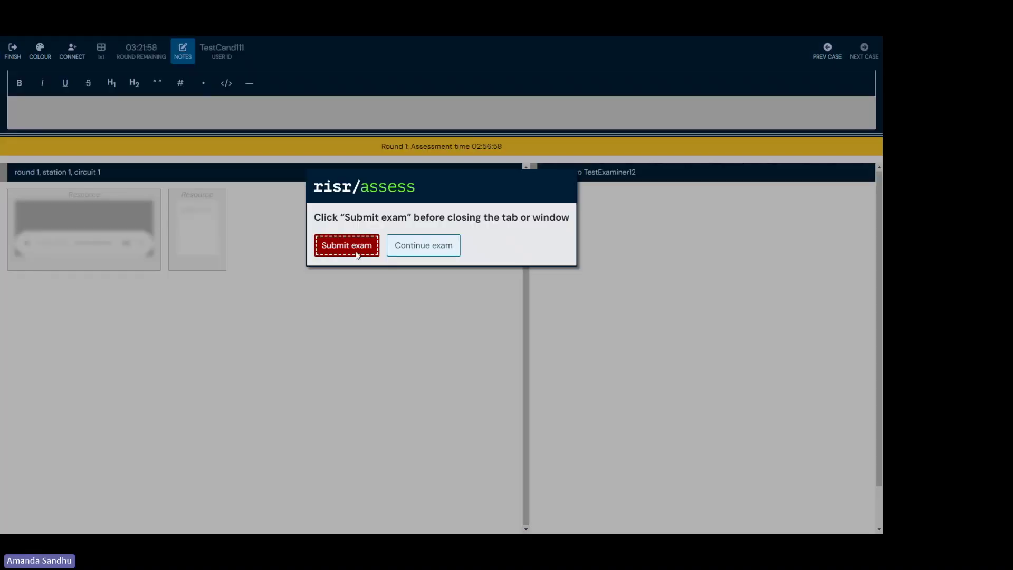
click(347, 245)
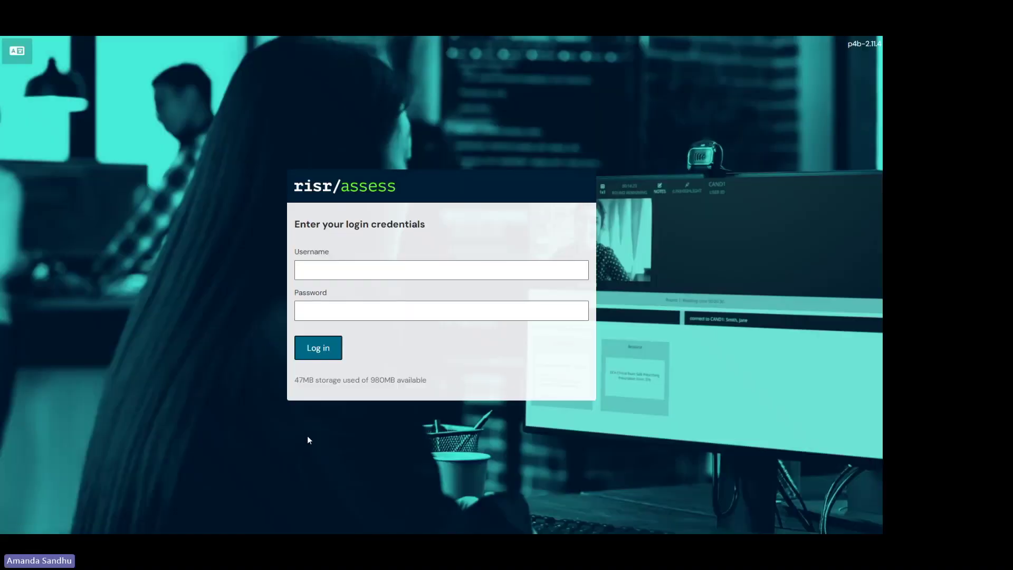